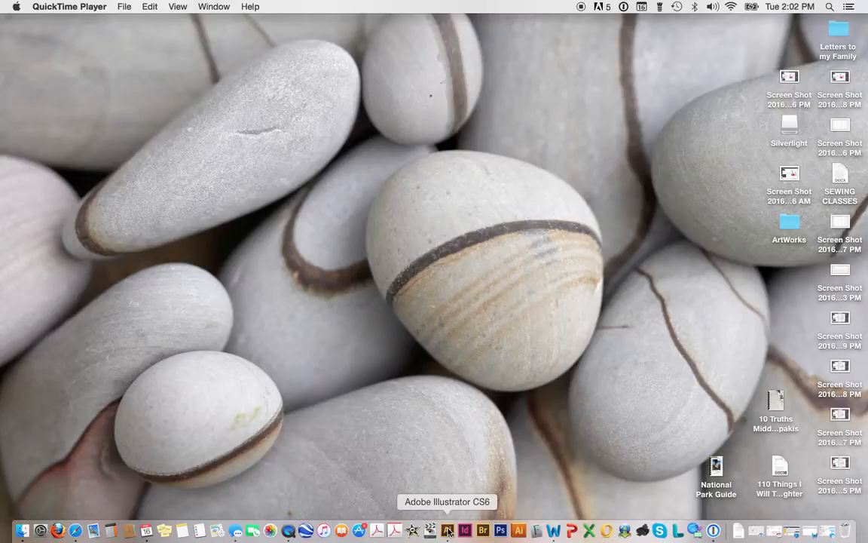
Step: Launch Adobe Illustrator CS6
left_click(448, 530)
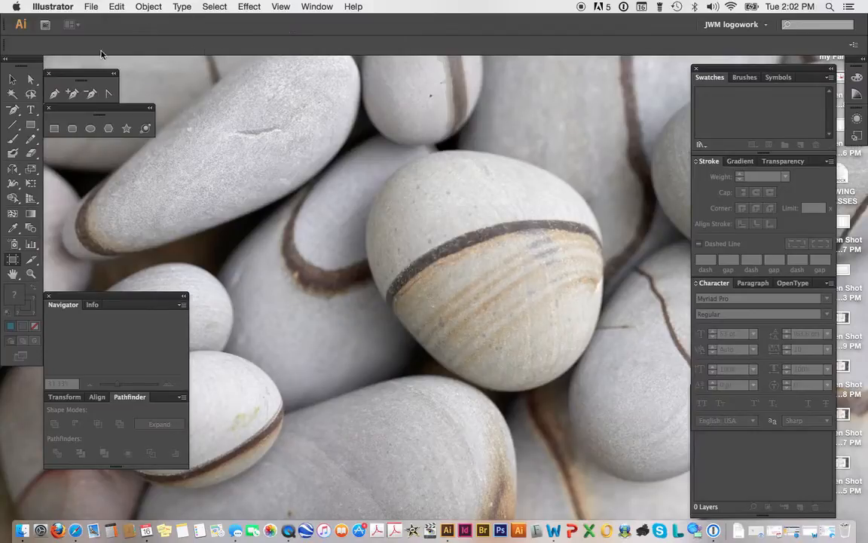
left_click(58, 7)
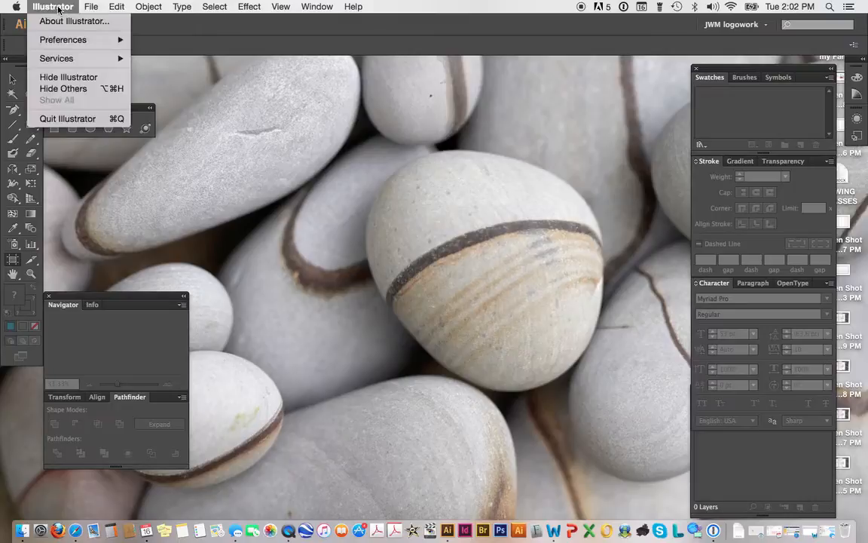
mouse_move(91, 6)
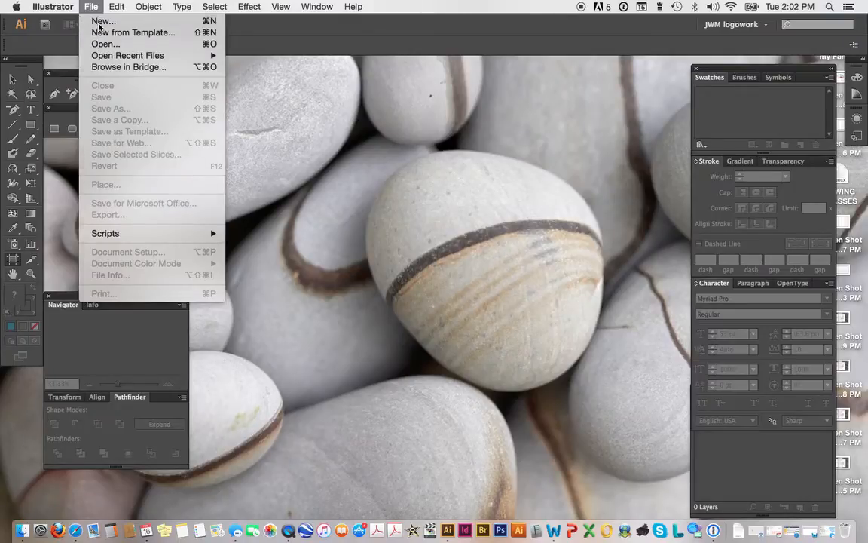
Step: Create a new document 8.5 in wide and 11 in high with inches as units
left_click(99, 22)
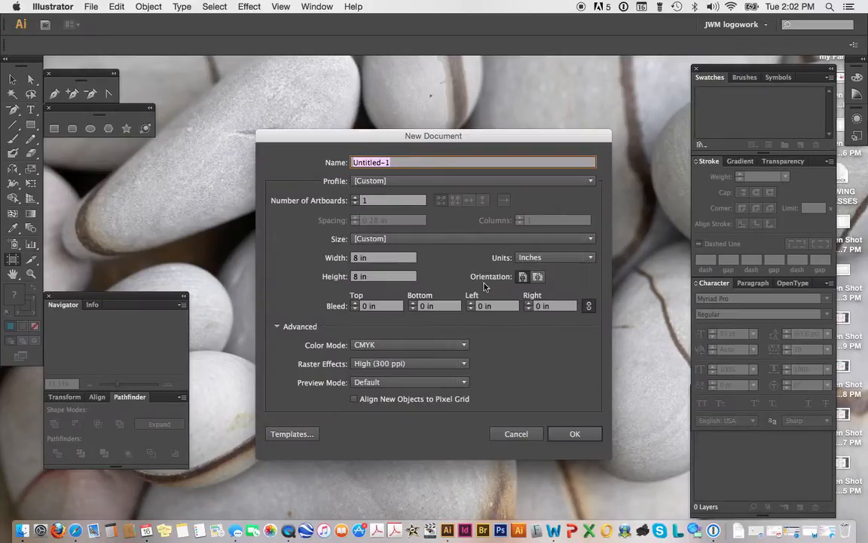
left_click(360, 258)
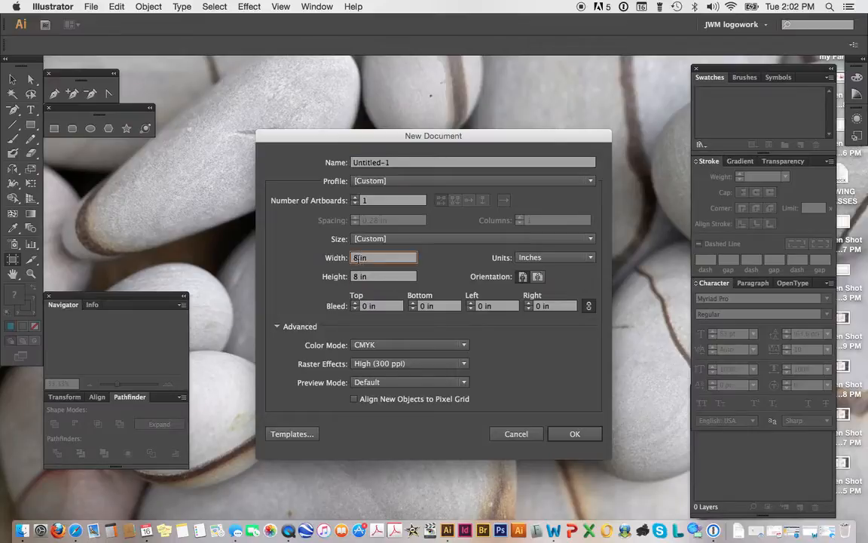
type(".5")
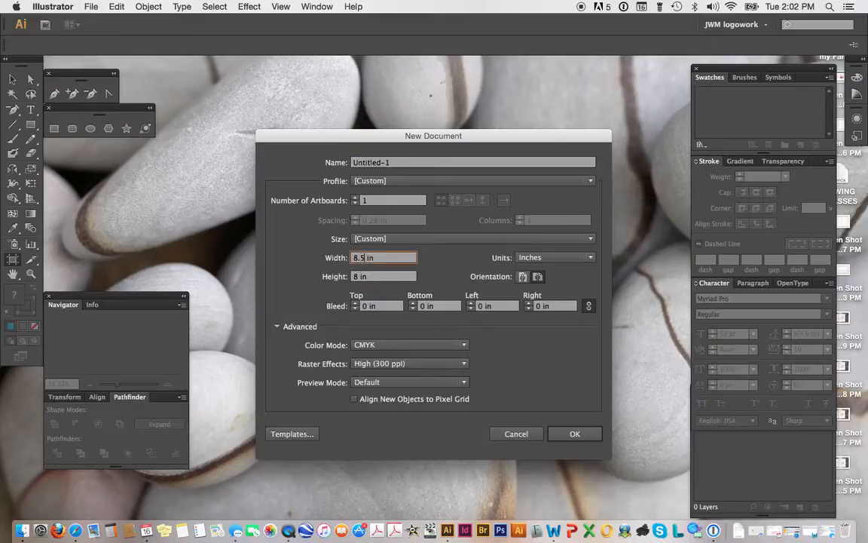
left_click(359, 278)
key("BackSpace")
type("1")
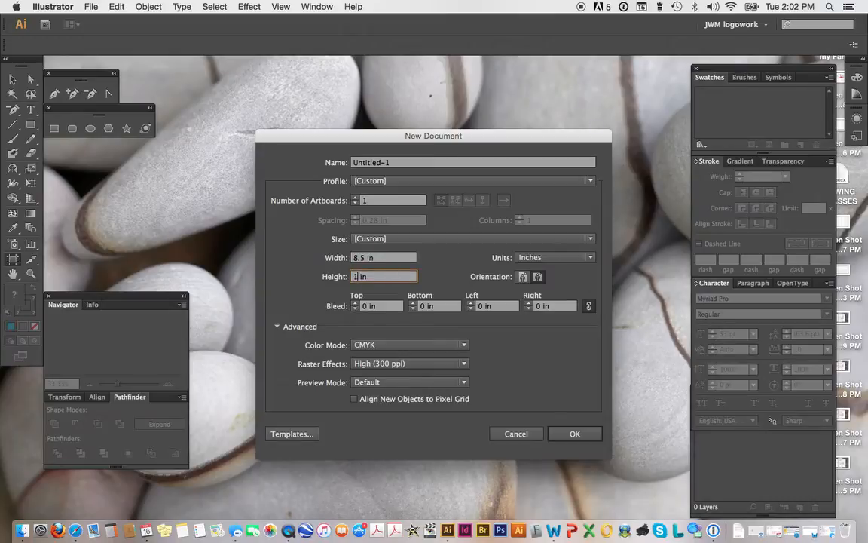
type("1")
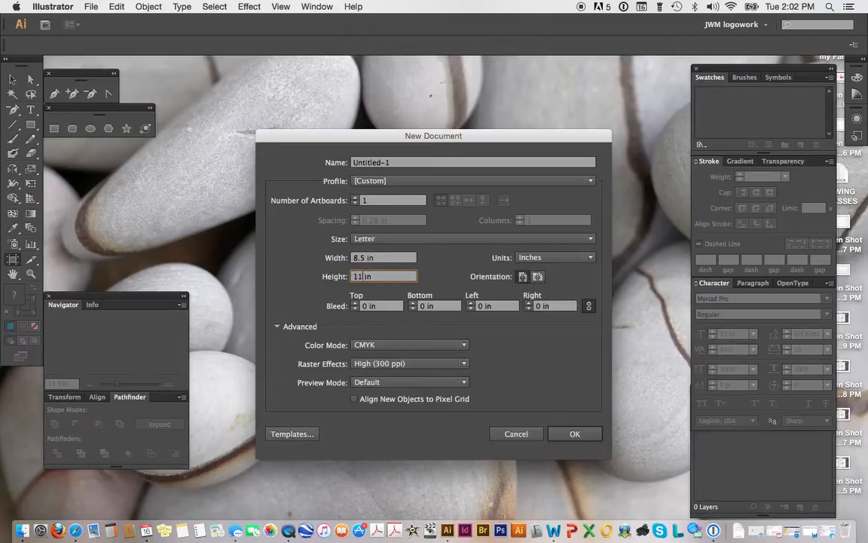
left_click(573, 259)
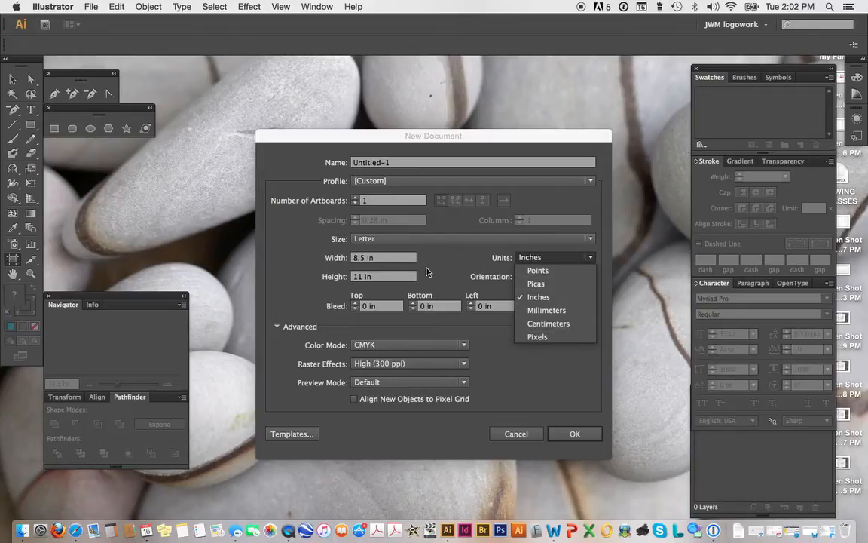
left_click(541, 299)
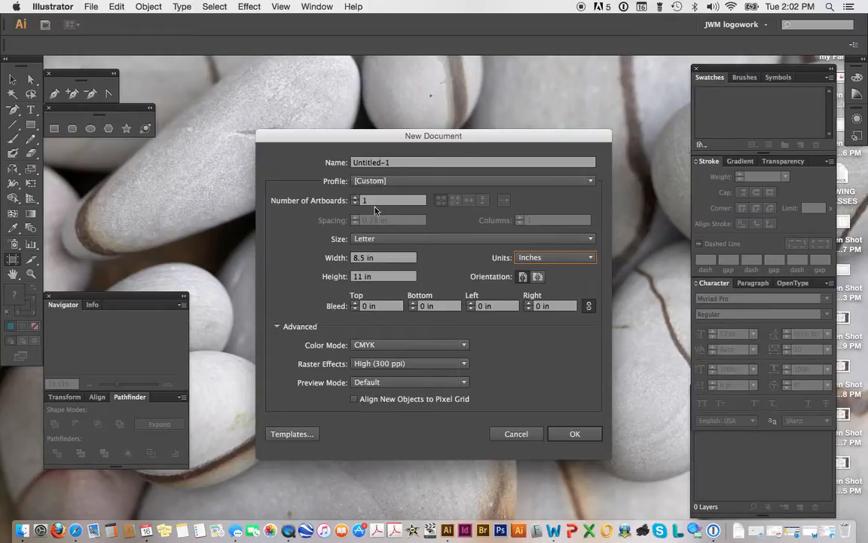
left_click(573, 435)
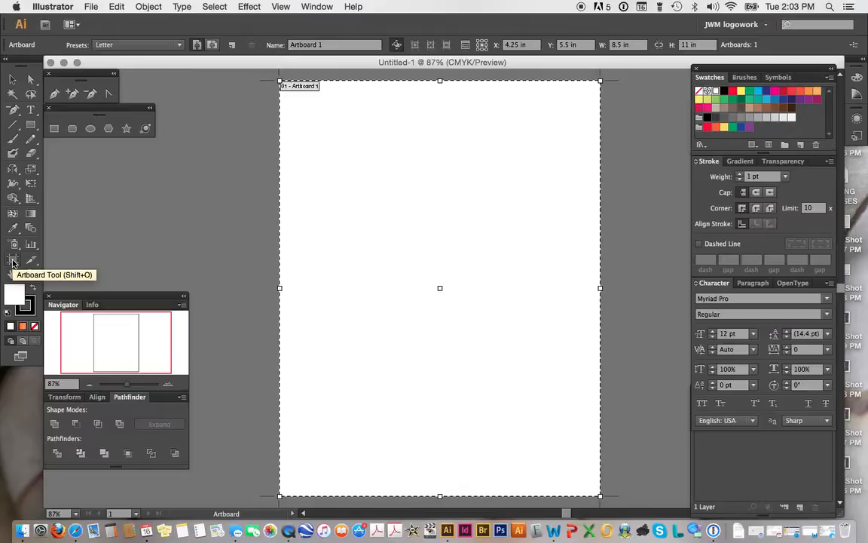
Step: Resize the artboard from its top-left corner to about 8.54 × 12.02 in
left_click_drag(279, 76, 261, 73)
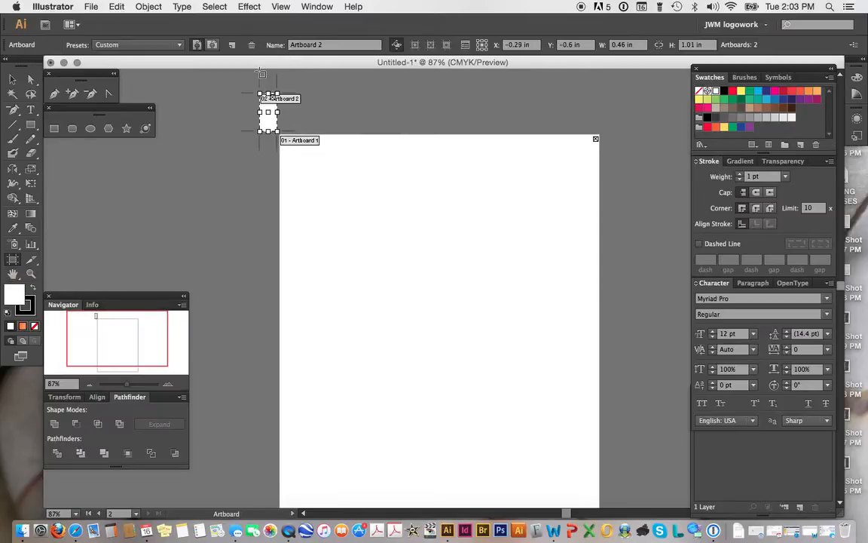
key("super+z")
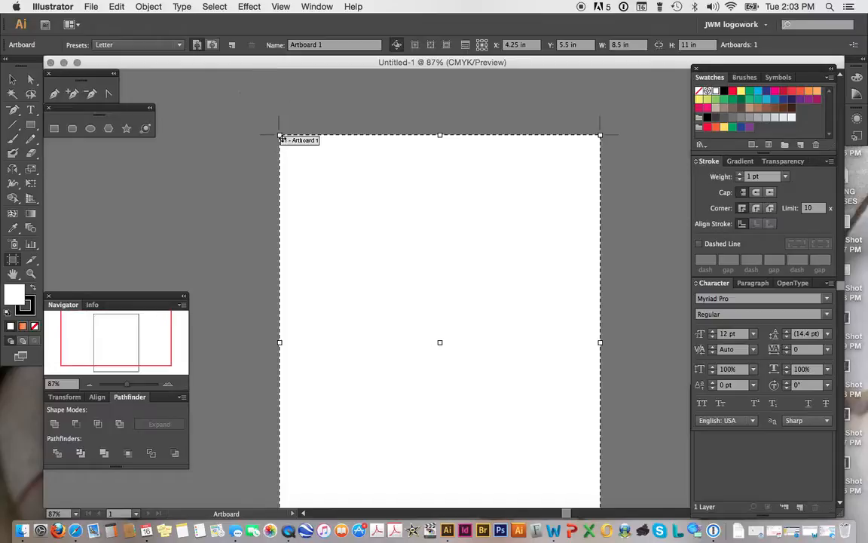
left_click_drag(279, 135, 277, 97)
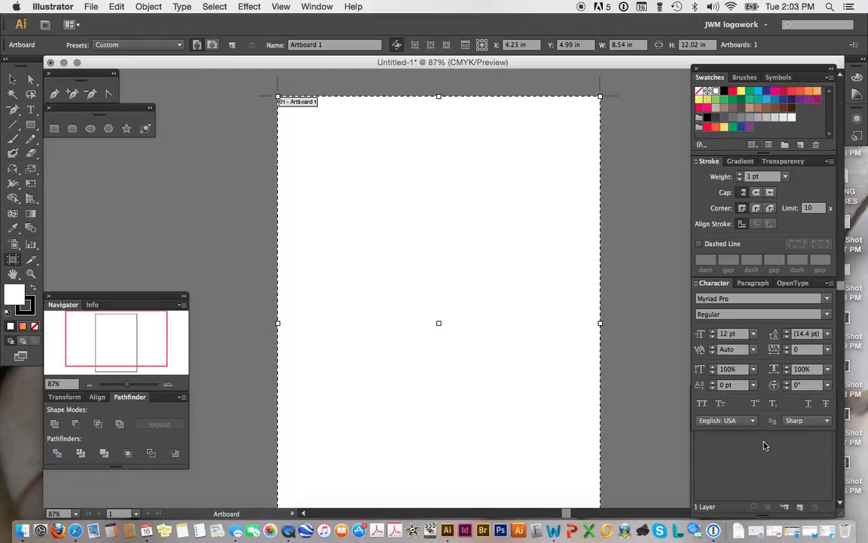
Step: Browse the Illustrator, File, Edit, Object, Type, Select, Effect and Window menus to review their commands
left_click(45, 7)
mouse_move(63, 43)
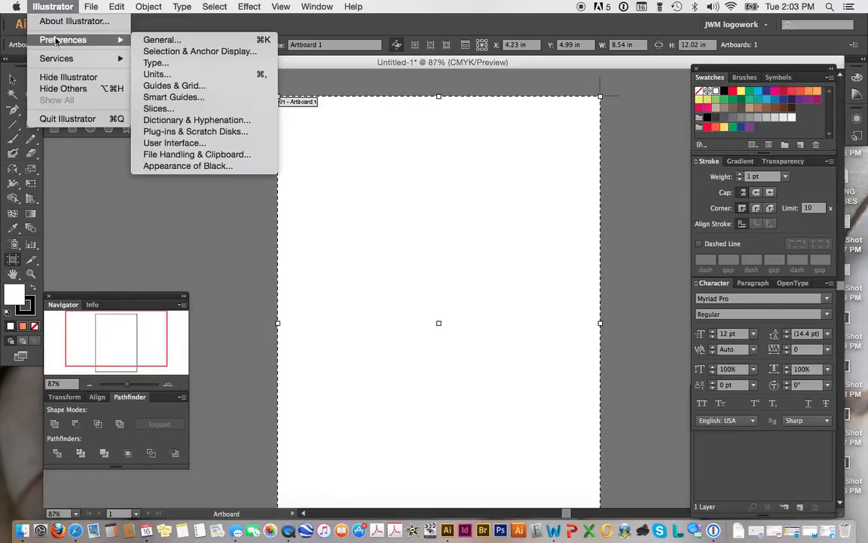
mouse_move(80, 8)
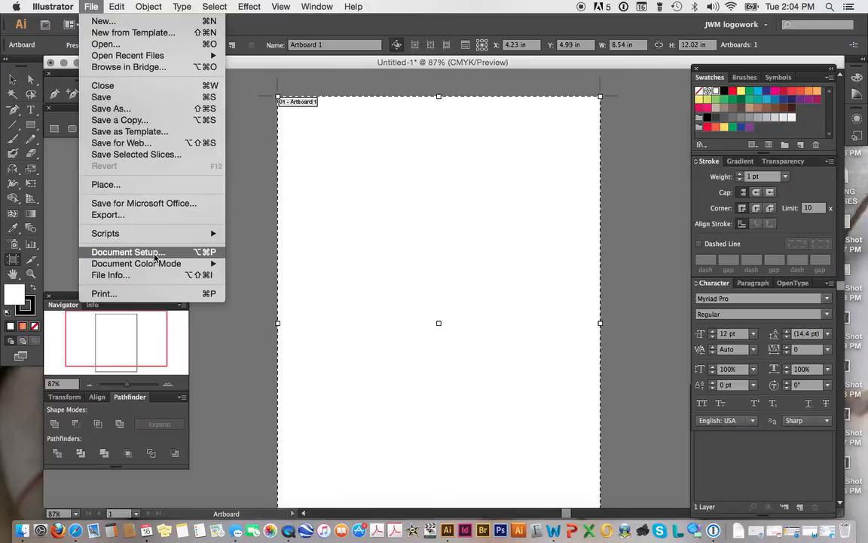
mouse_move(158, 269)
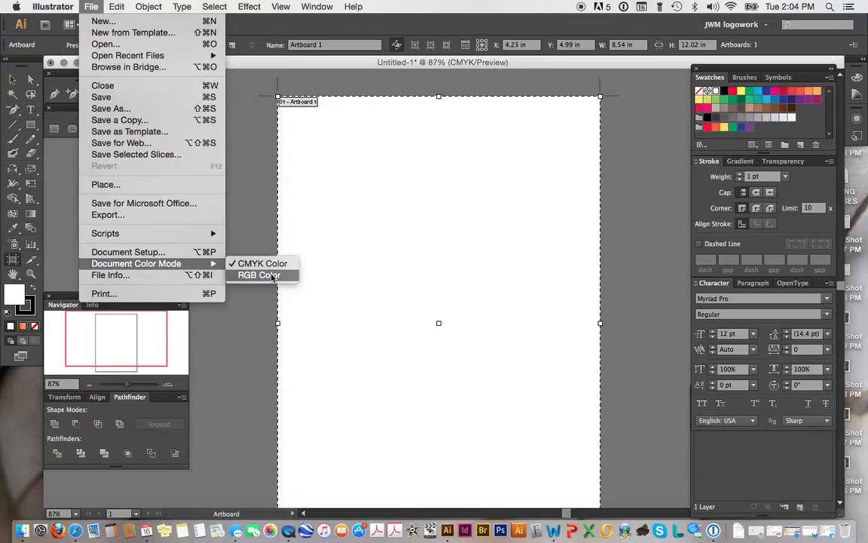
mouse_move(115, 6)
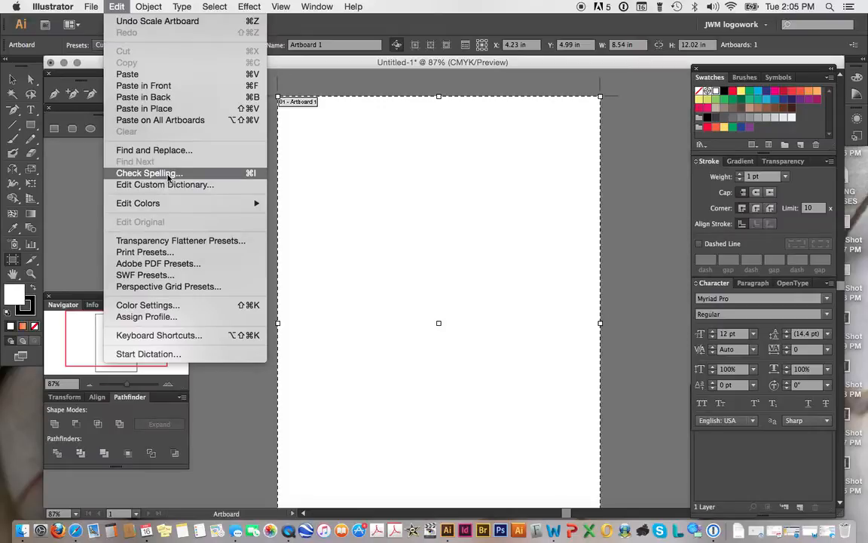
mouse_move(151, 205)
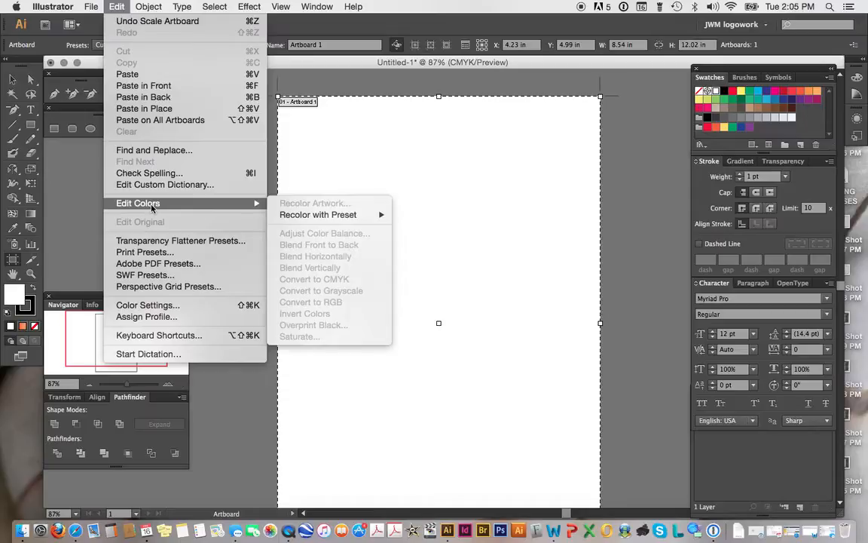
mouse_move(150, 7)
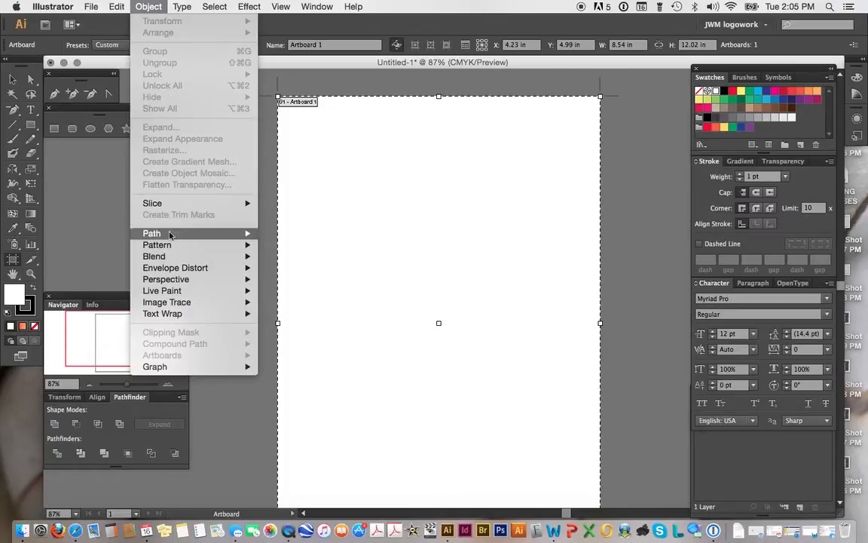
mouse_move(161, 234)
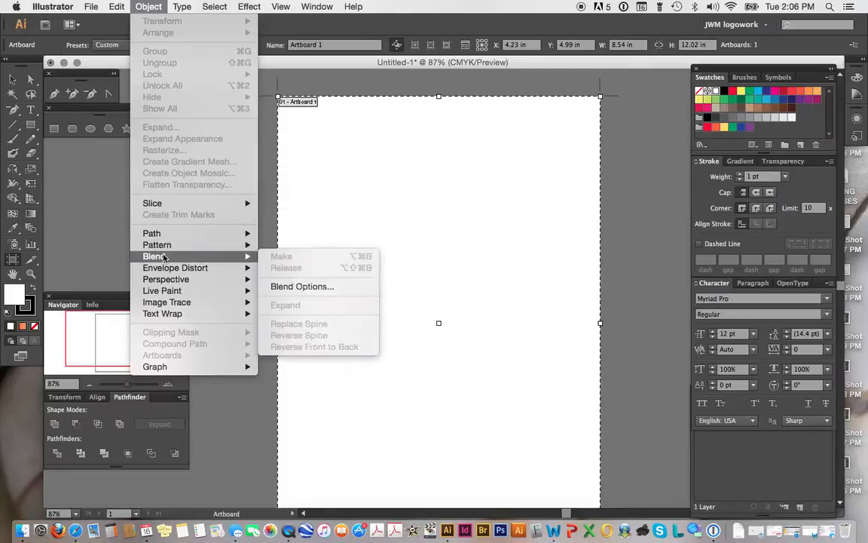
mouse_move(167, 306)
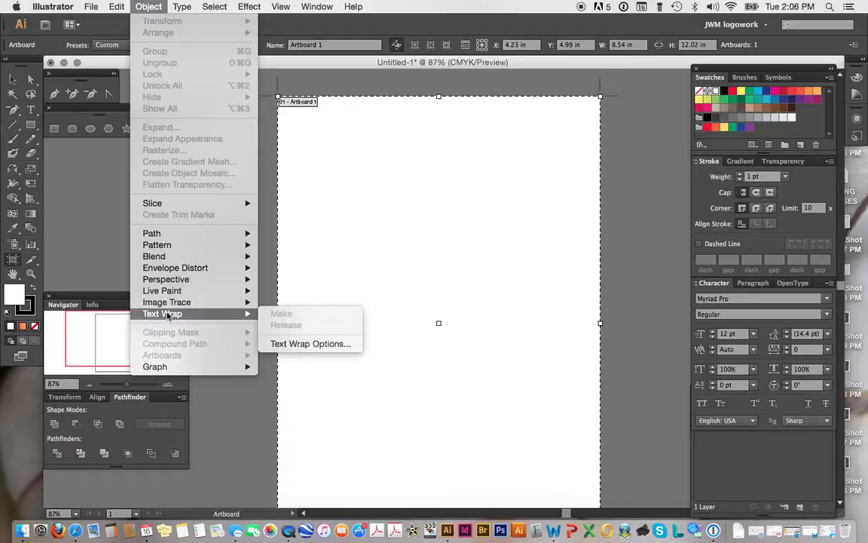
mouse_move(182, 9)
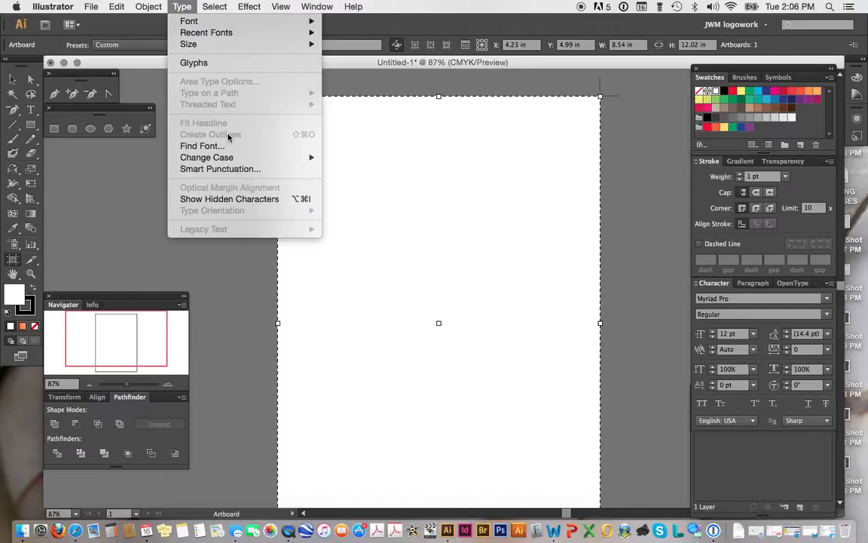
mouse_move(212, 9)
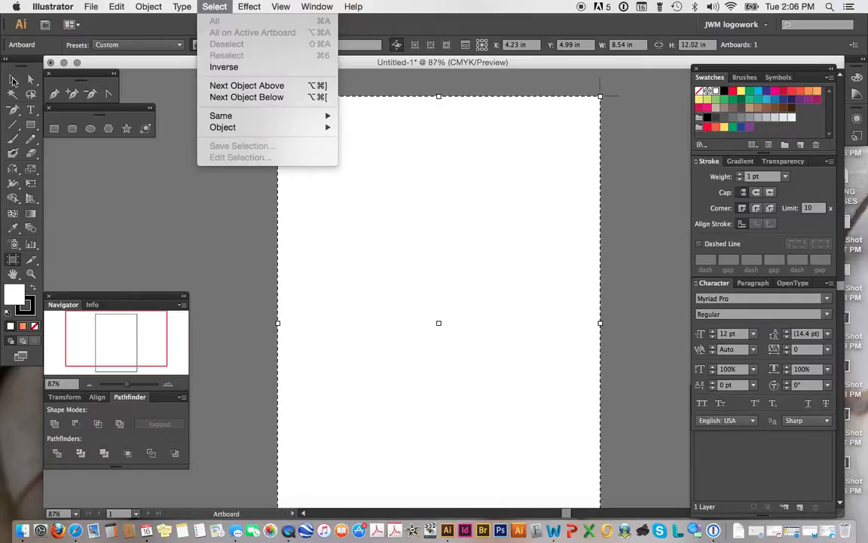
mouse_move(257, 7)
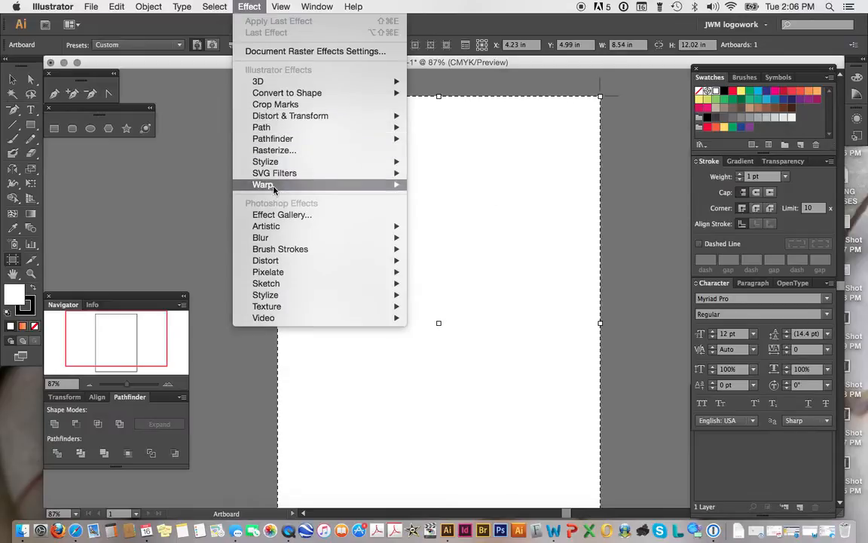
mouse_move(282, 286)
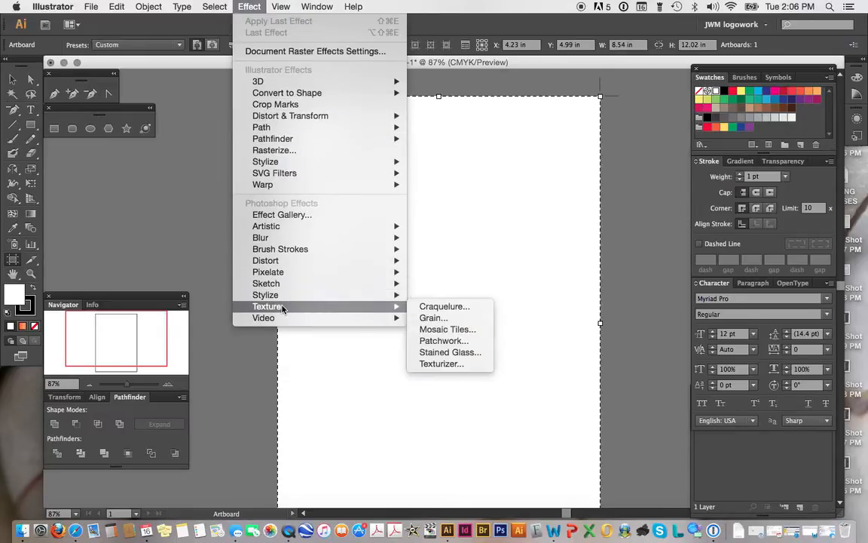
mouse_move(305, 163)
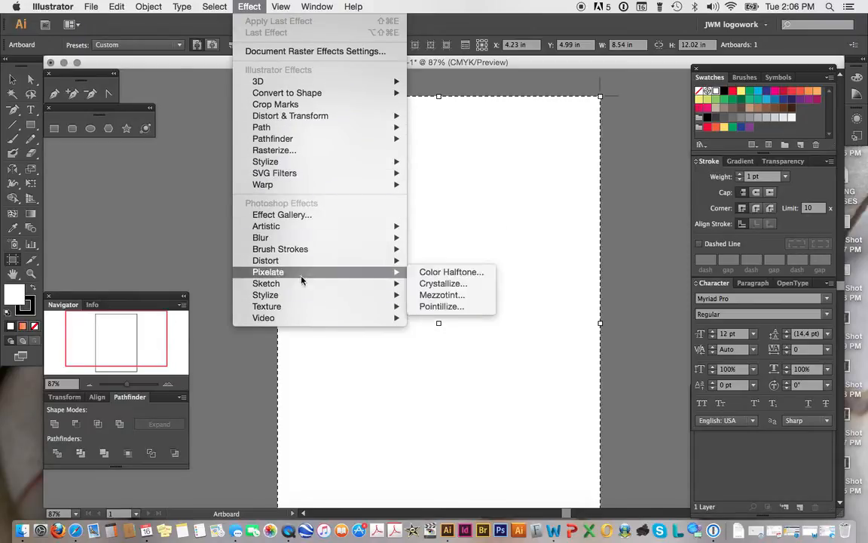
mouse_move(287, 132)
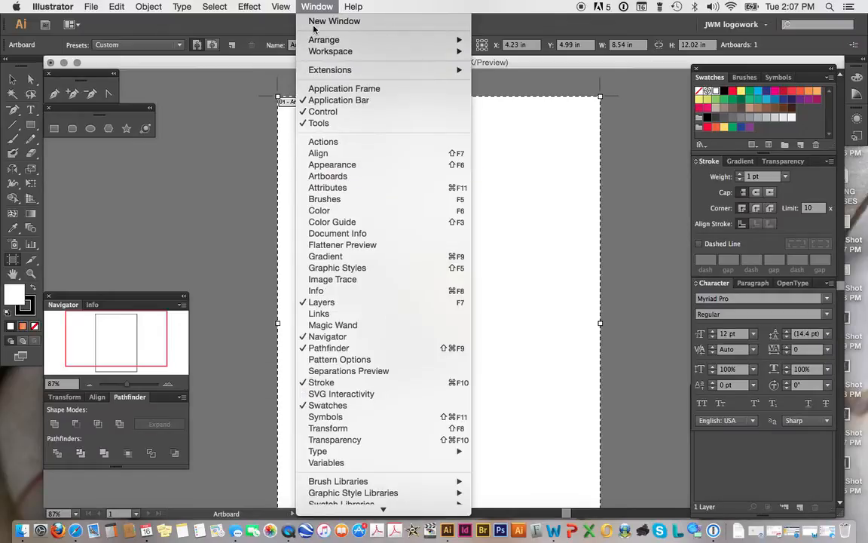
Step: Show the rulers around the document window
mouse_move(380, 254)
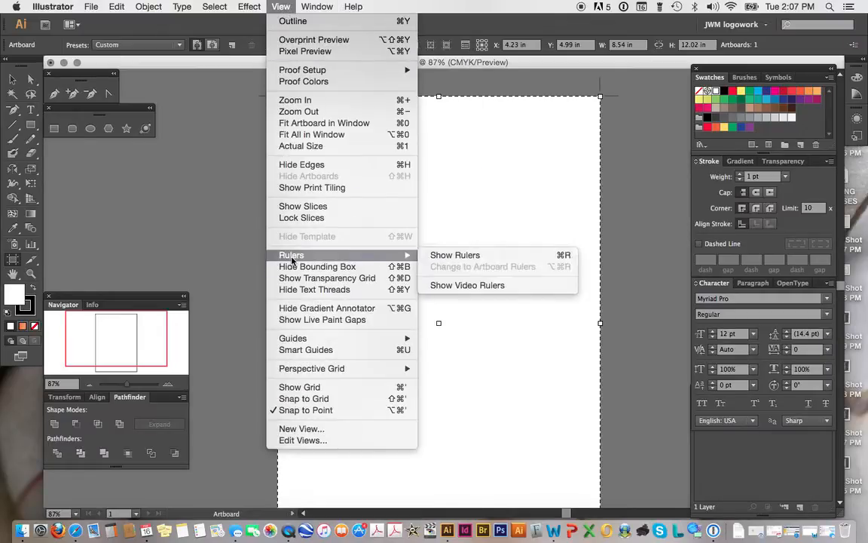
left_click(469, 257)
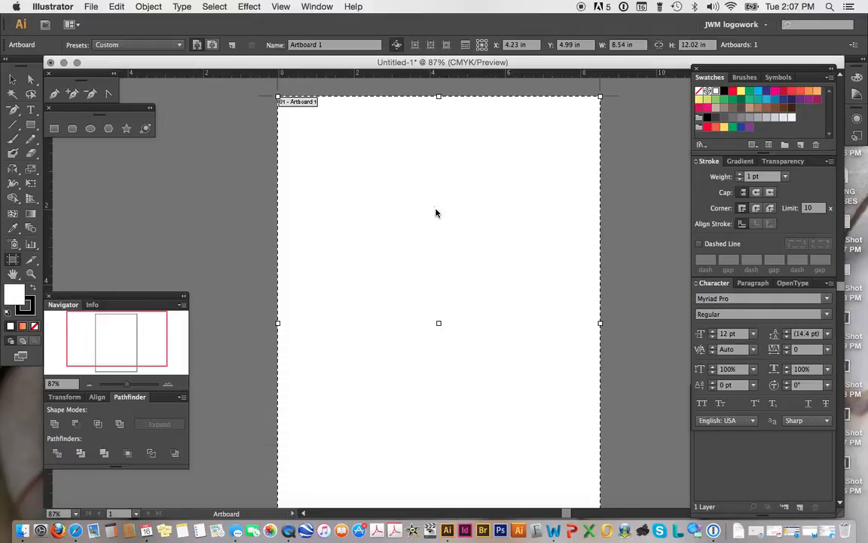
Step: Show the grid over the artboard
left_click(279, 8)
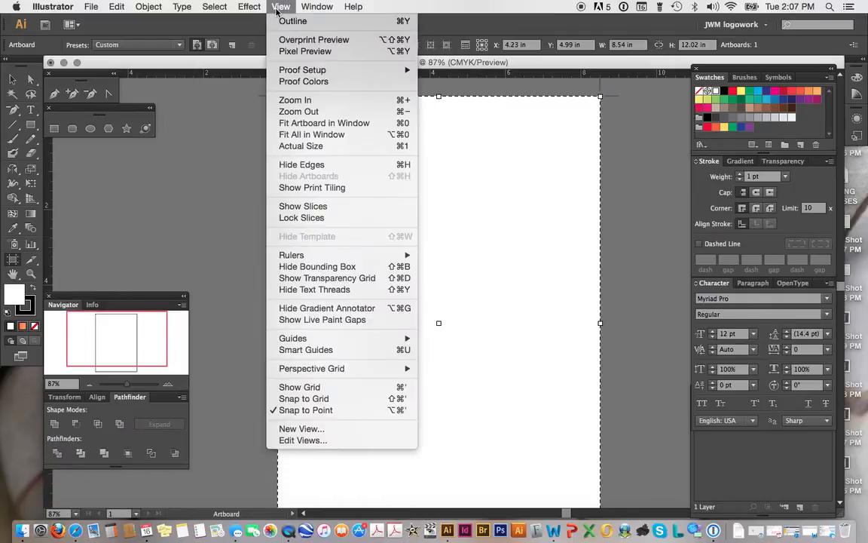
left_click(300, 387)
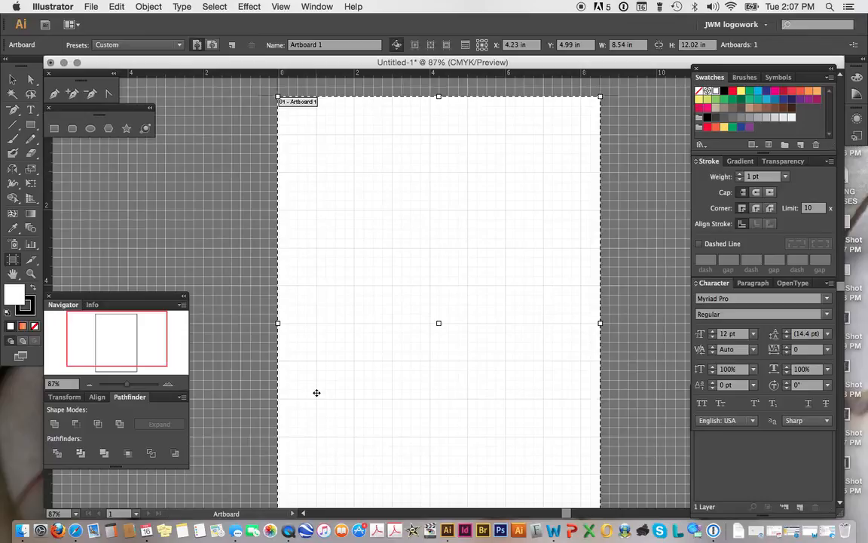
left_click(249, 7)
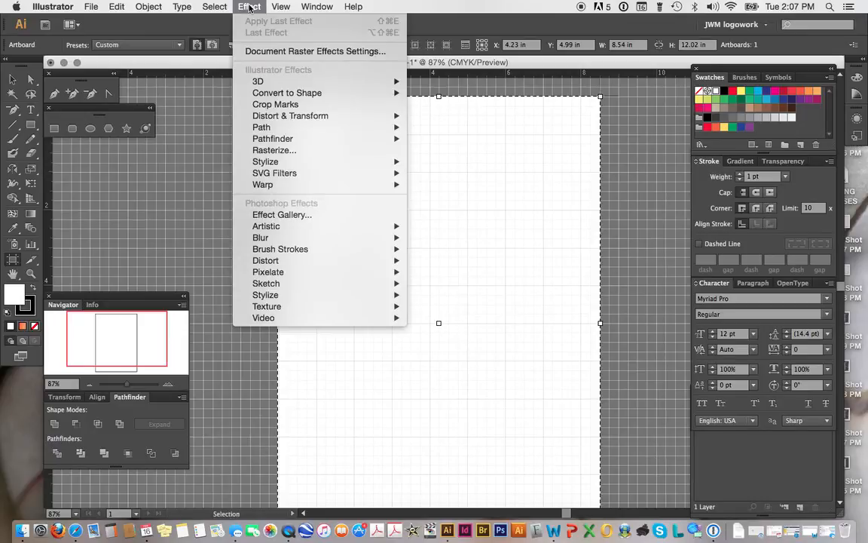
mouse_move(275, 6)
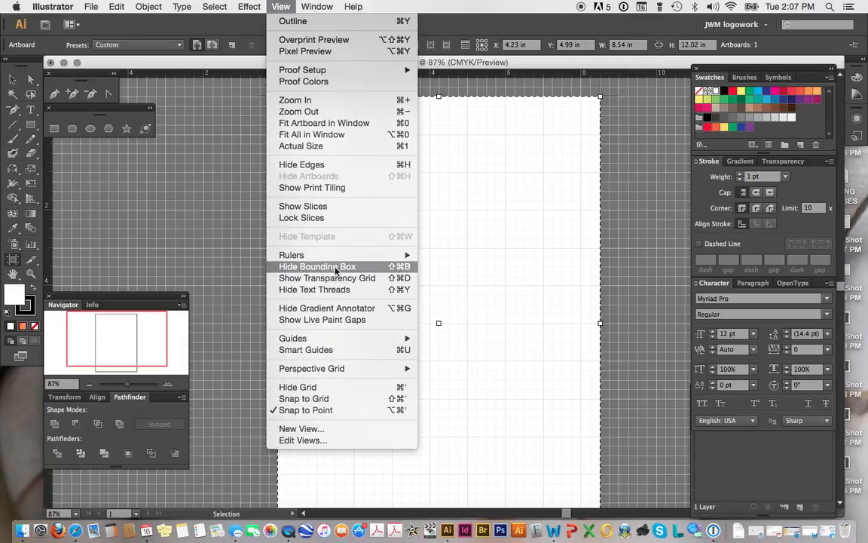
mouse_move(330, 74)
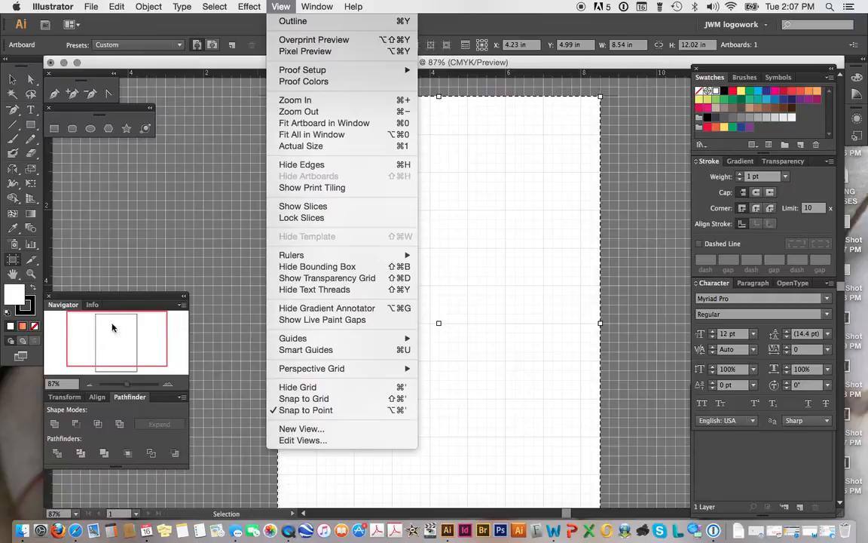
Step: Browse the View and Window menus, including the Brush and Symbol Libraries submenus
mouse_move(308, 7)
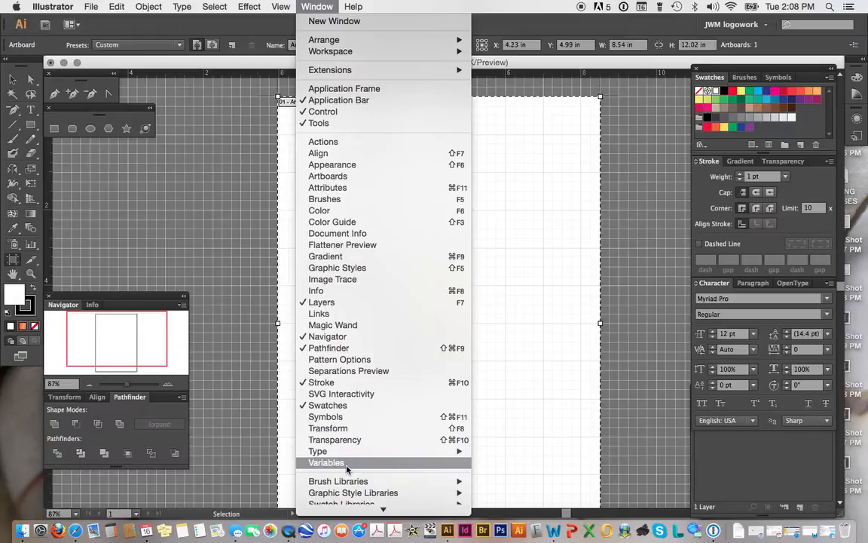
mouse_move(347, 54)
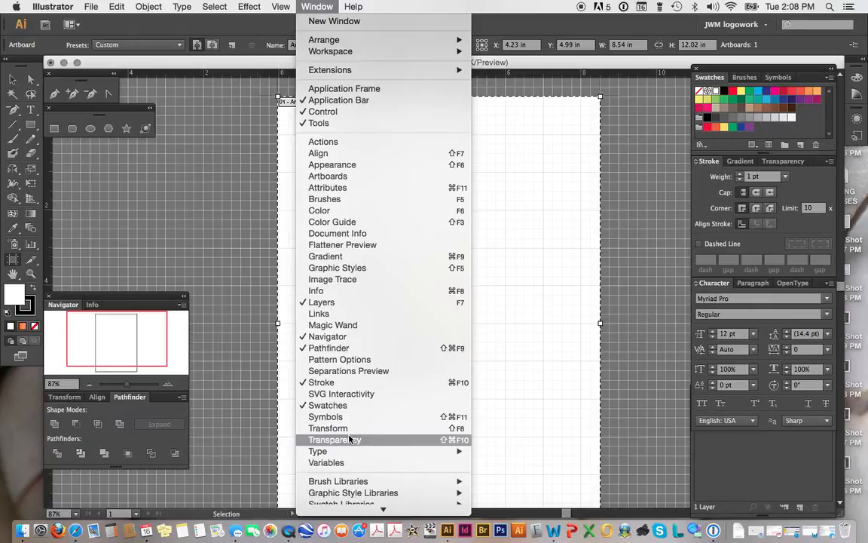
scroll(349, 439, "down", 1)
mouse_move(346, 454)
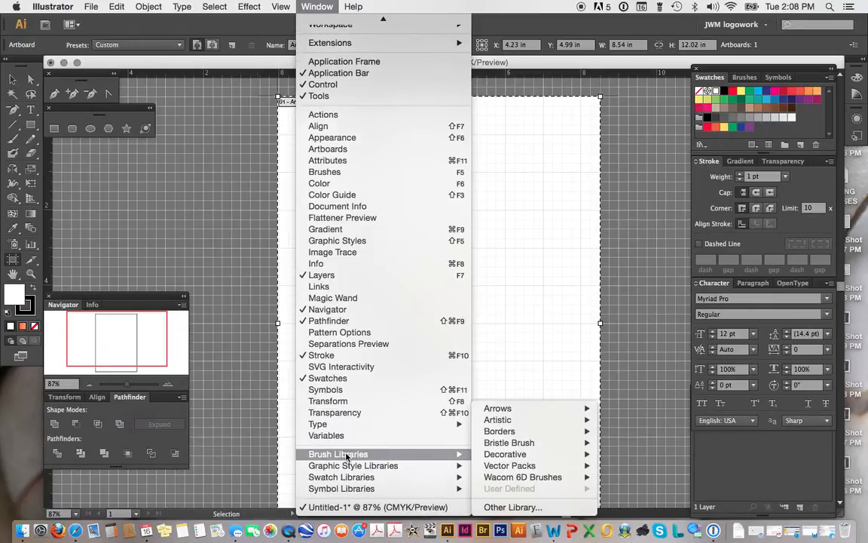
mouse_move(346, 478)
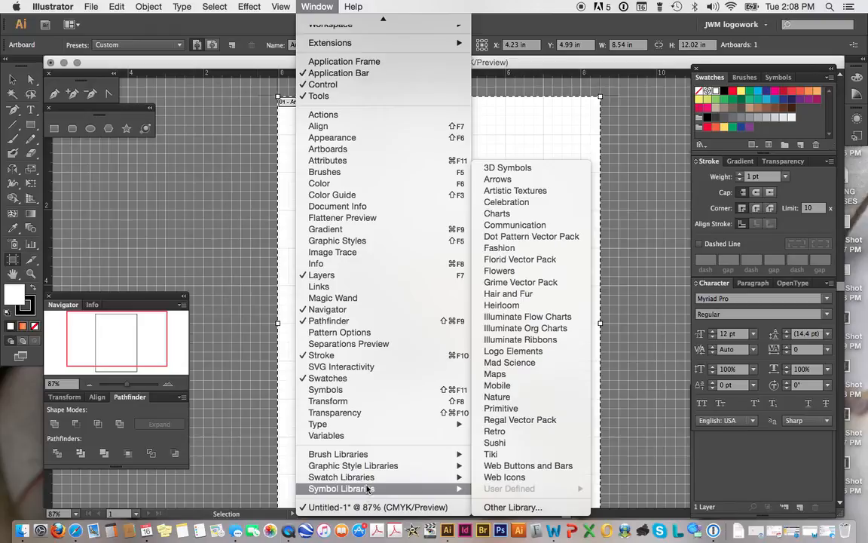
mouse_move(382, 469)
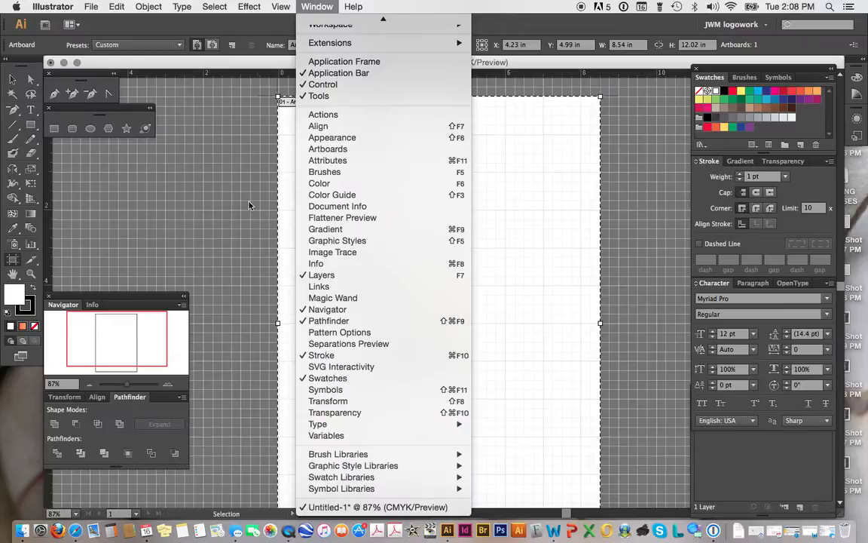
left_click(229, 186)
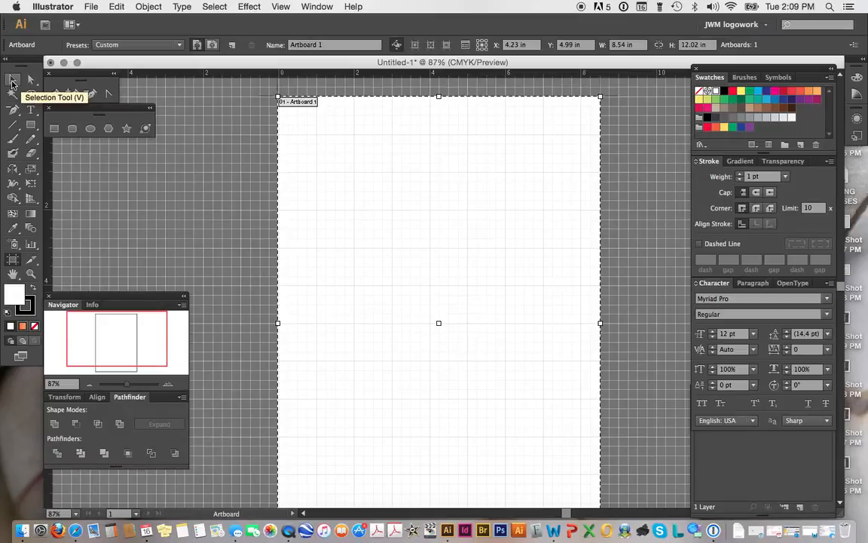
Step: Draw a square rectangle on the artboard with the Rectangle tool and fill it with orange
left_click(53, 128)
mouse_move(375, 181)
left_mouse_down()
mouse_move(466, 275)
mouse_move(496, 290)
left_mouse_up()
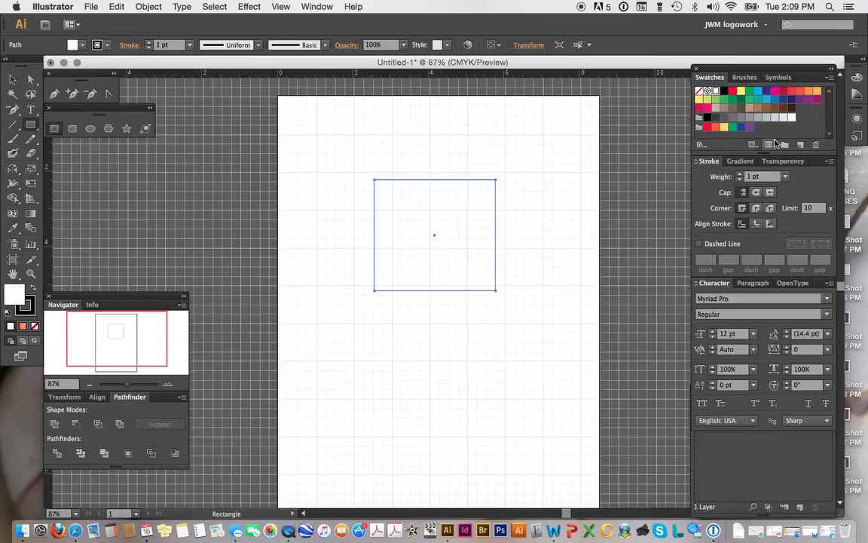
left_click(716, 128)
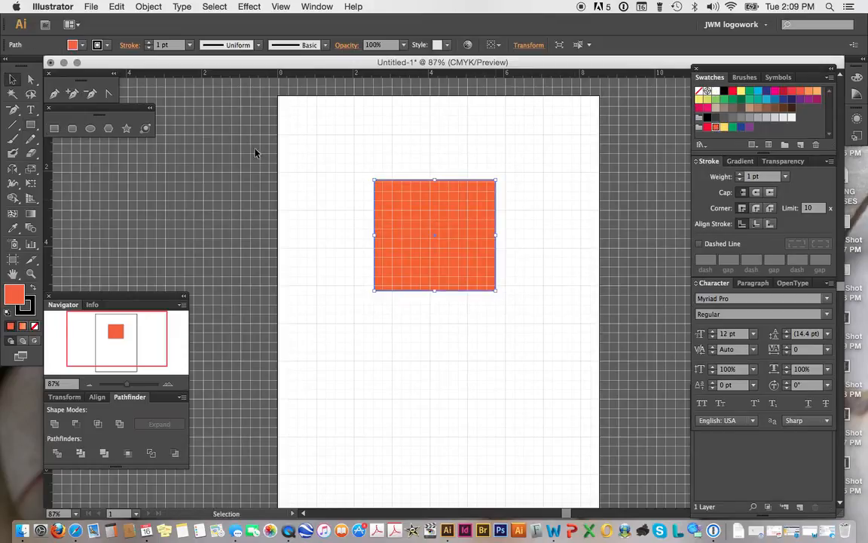
Step: Move the orange rectangle slightly upward on the artboard
left_click(10, 79)
left_click_drag(435, 239, 429, 200)
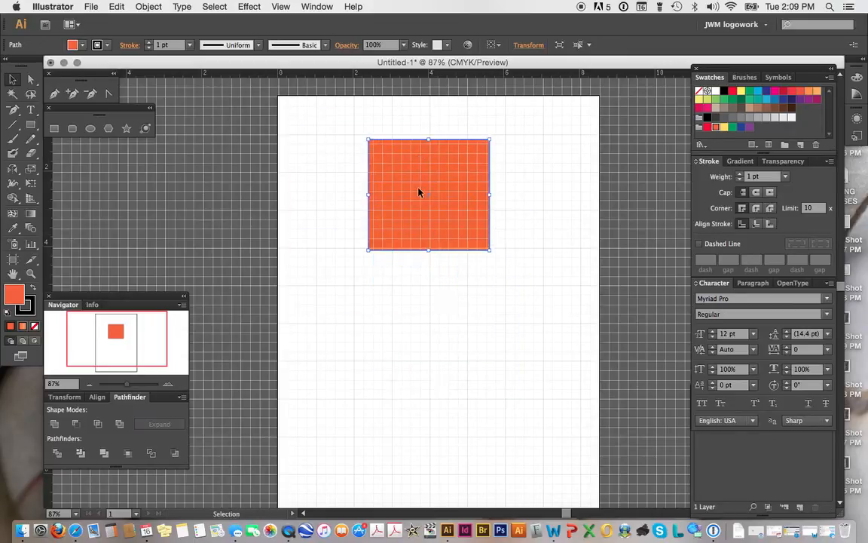
Step: Drag the rectangle's top-left anchor point inward toward its lower-right area with the Direct Selection tool
left_click(31, 81)
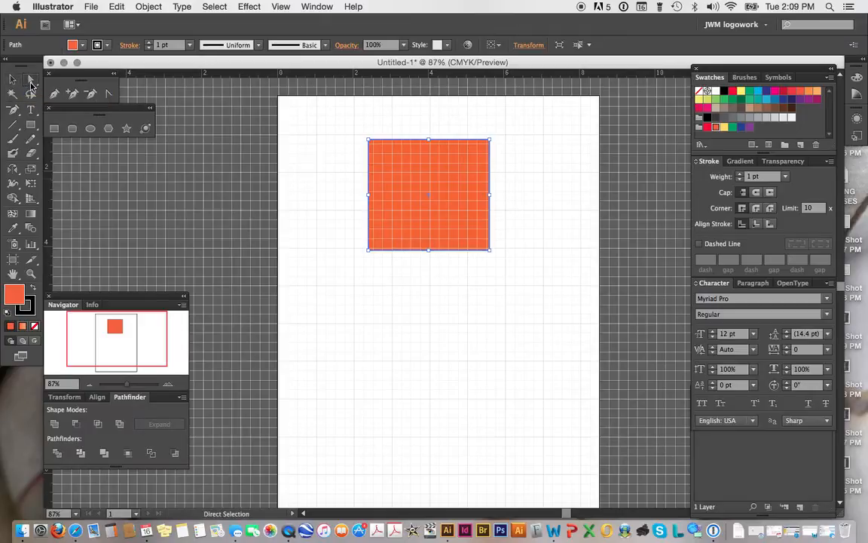
left_click(369, 141)
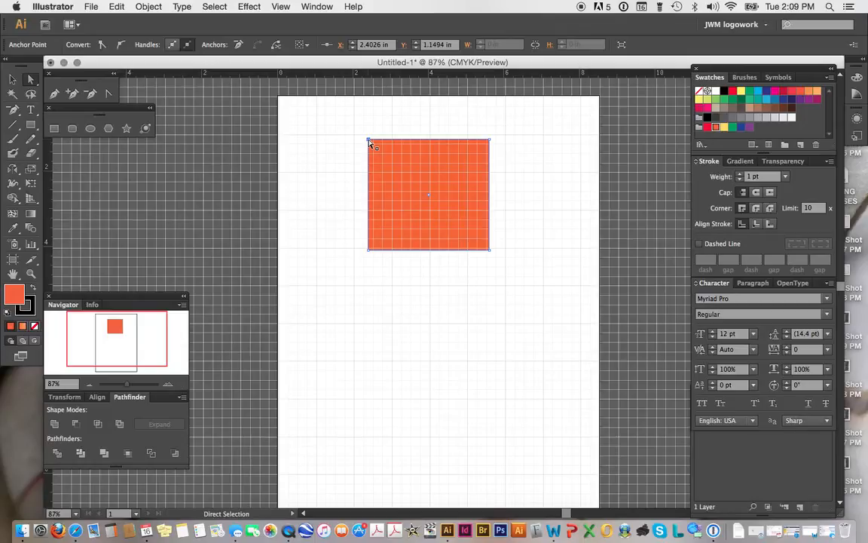
left_click_drag(369, 141, 379, 148)
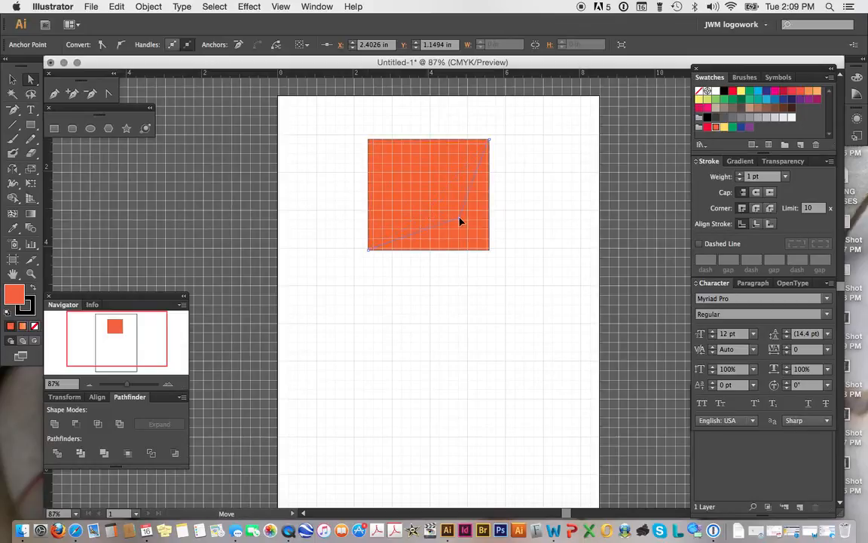
left_click_drag(458, 216, 459, 217)
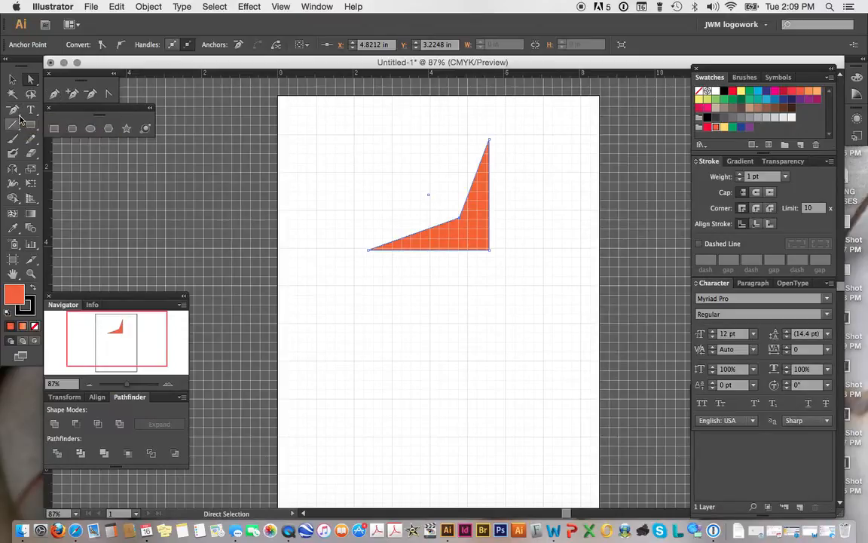
Step: Examine the Pen and Type tool groups by tearing them off as floating panels
left_click_drag(18, 115, 189, 144)
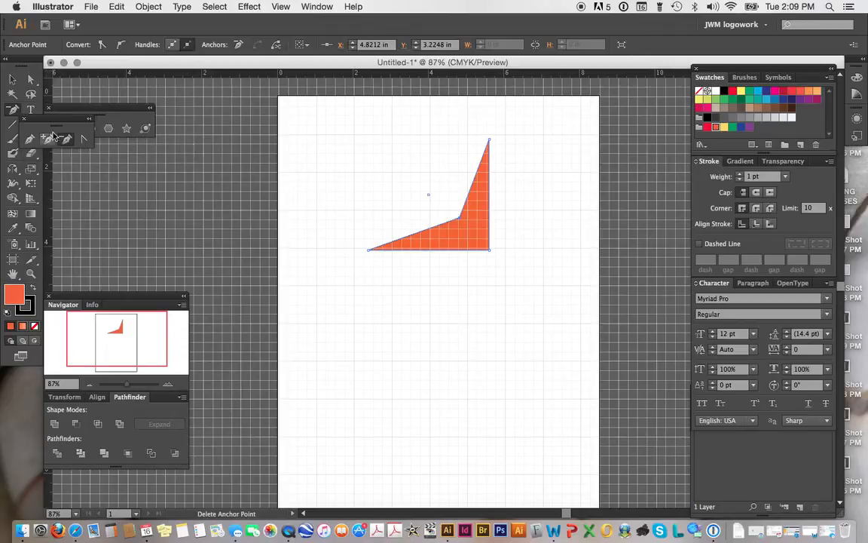
left_click_drag(49, 123, 76, 81)
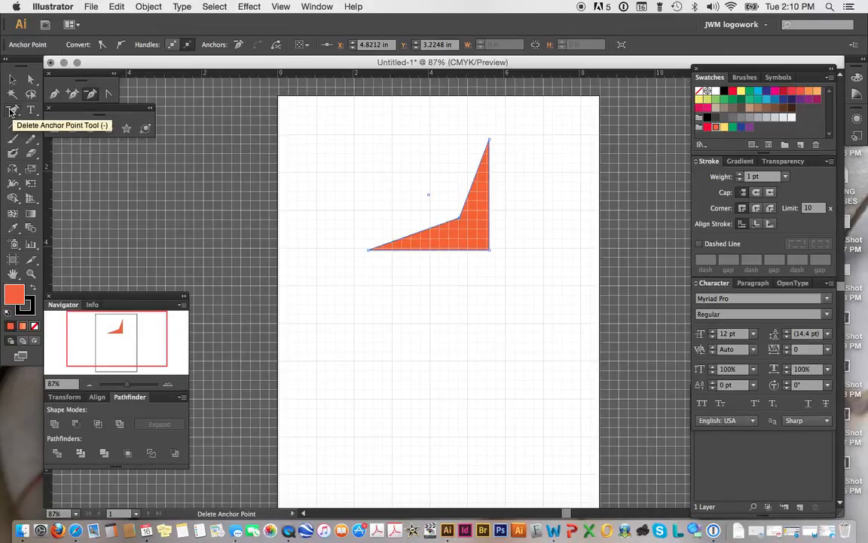
left_click(54, 95)
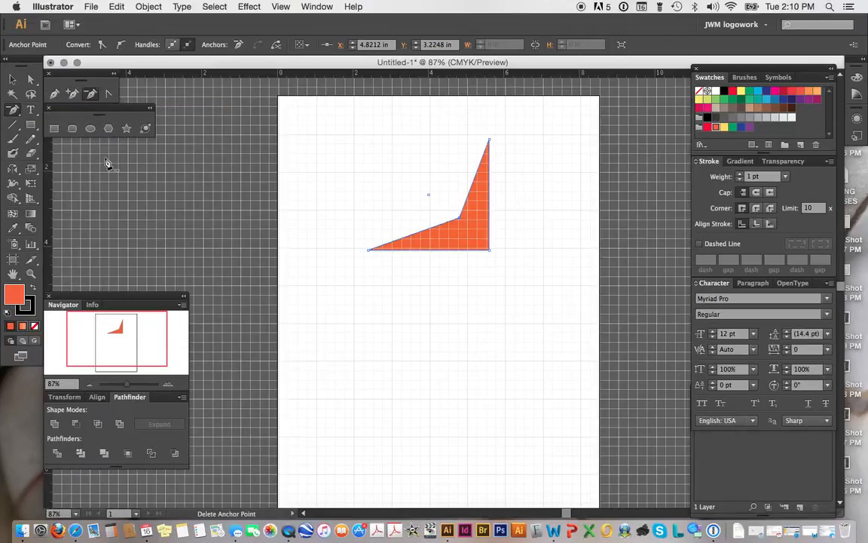
left_click(32, 113)
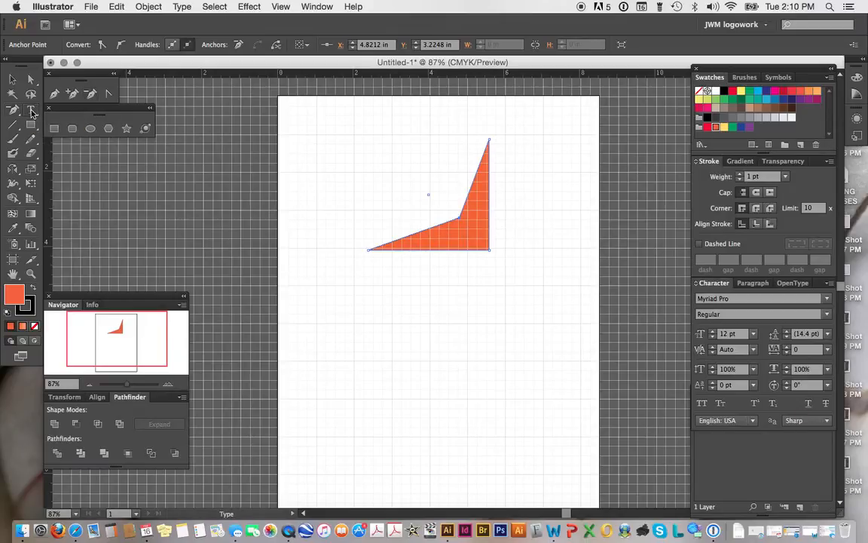
left_click(33, 114)
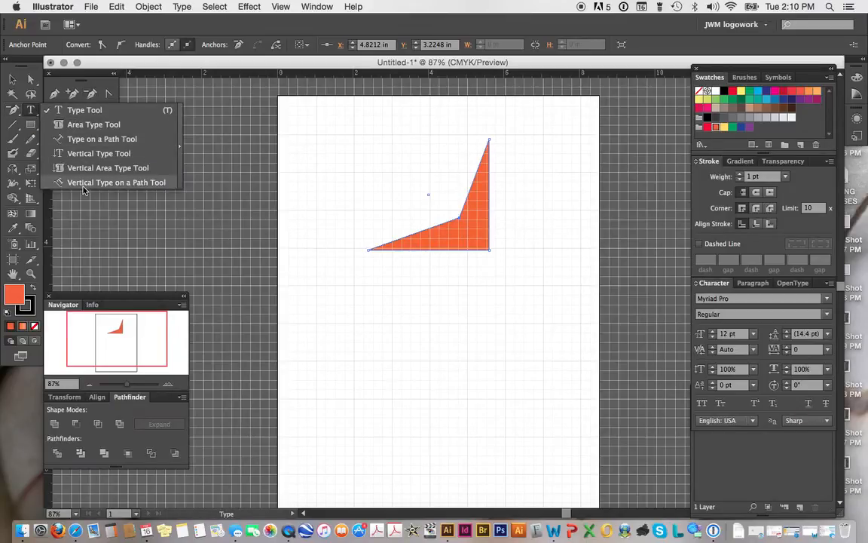
left_click(182, 138)
left_click_drag(97, 120, 99, 147)
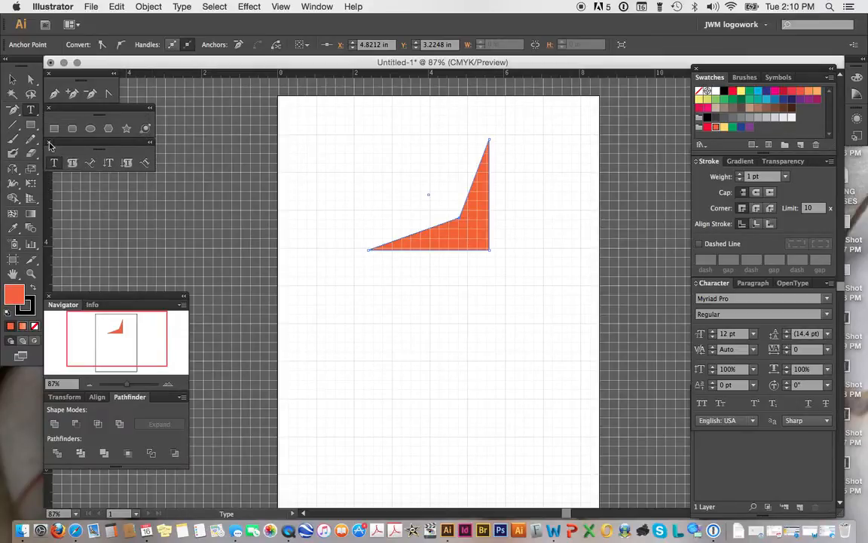
left_click(49, 142)
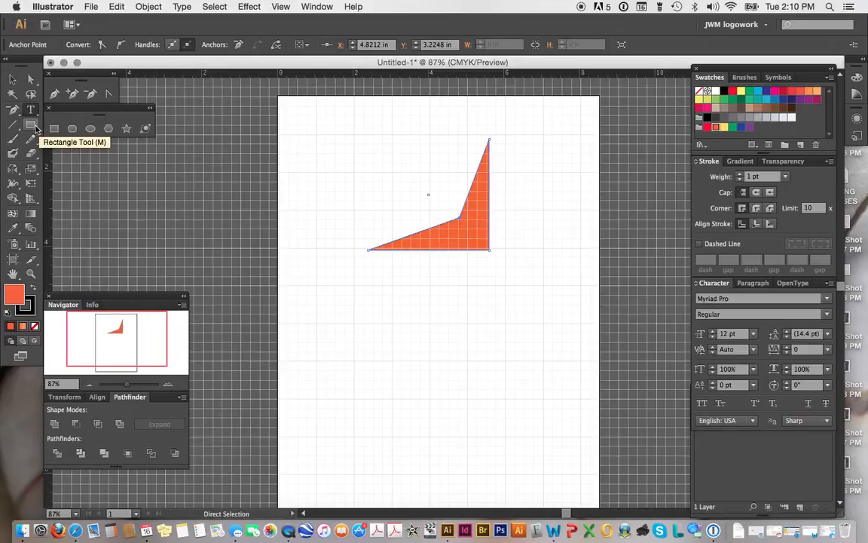
Step: Examine the shape and line segment tool groups in their flyouts, picking the Line Segment tool
left_click(36, 126)
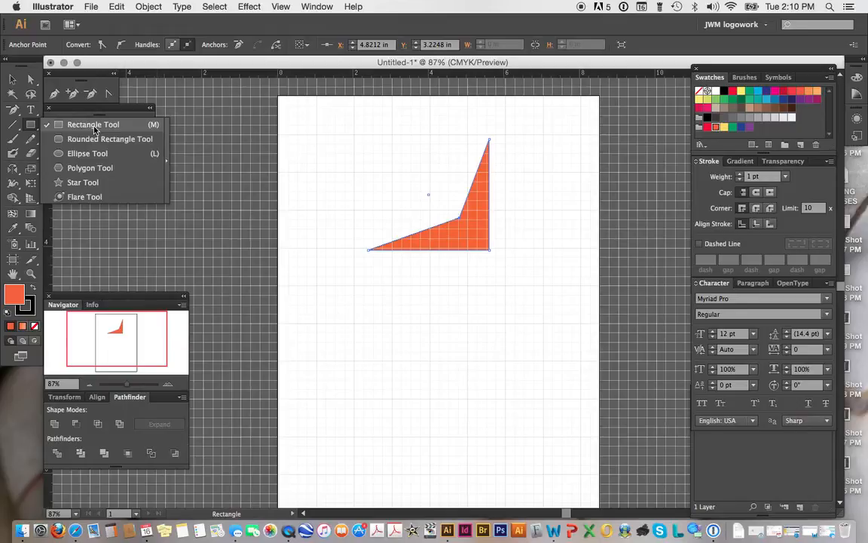
left_click(169, 159)
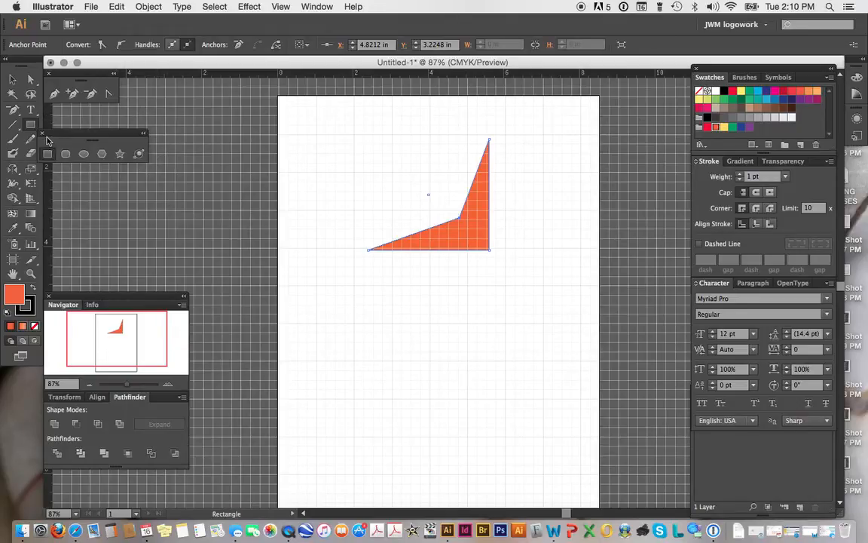
left_click_drag(53, 137, 59, 111)
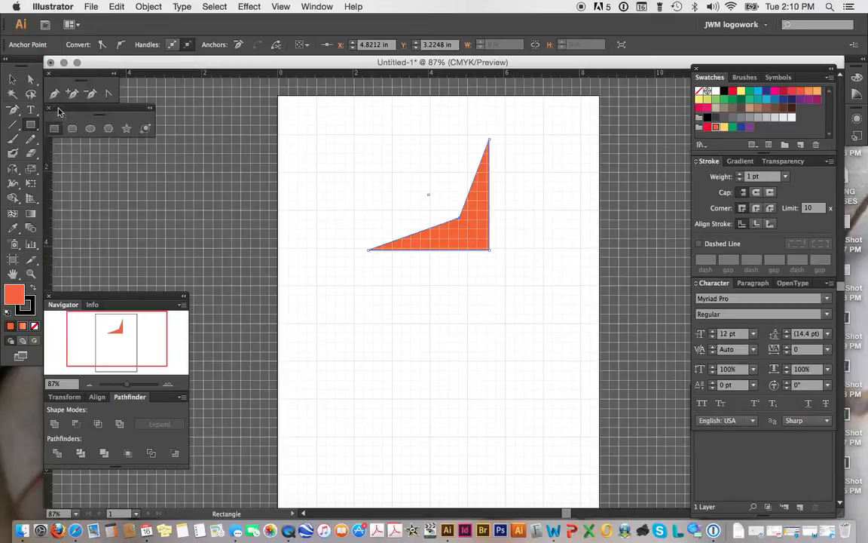
left_click(13, 125)
left_click(13, 125)
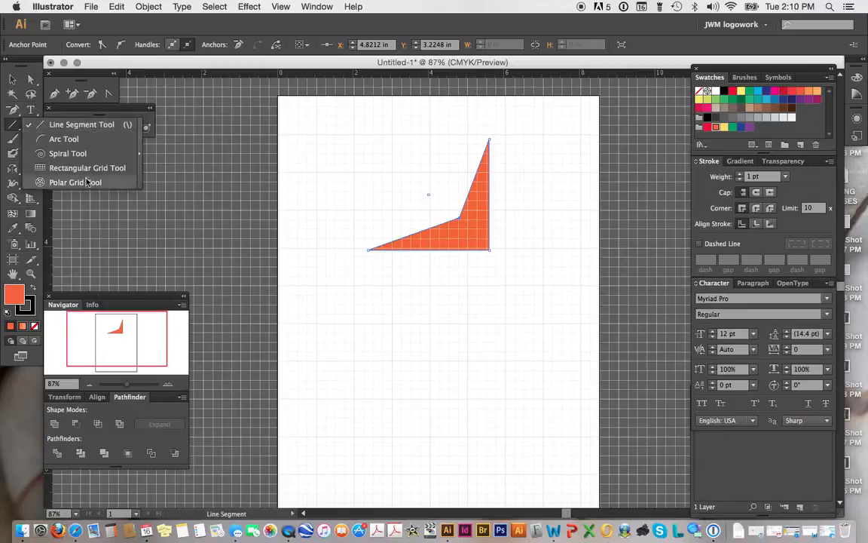
left_click(106, 125)
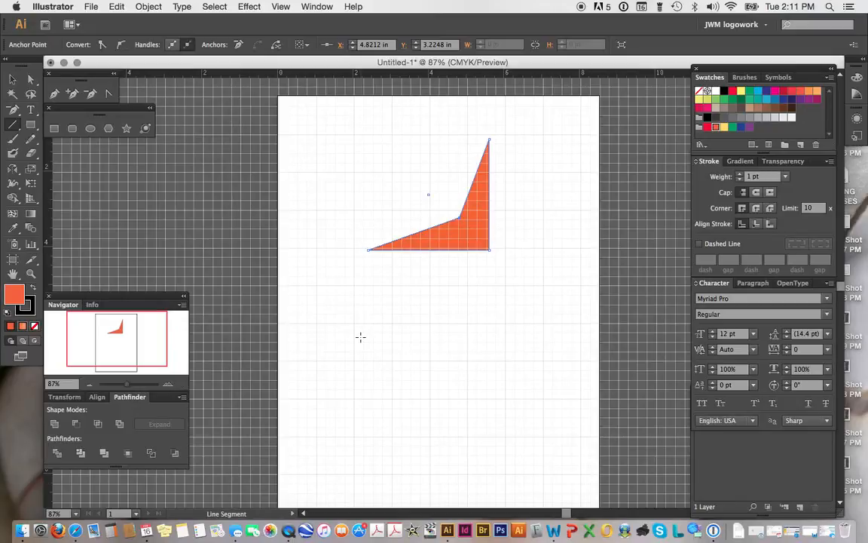
Step: Review the Pencil, Blob Brush, Eraser and Rotate tool groups, picking the Scissors tool
left_click(34, 143)
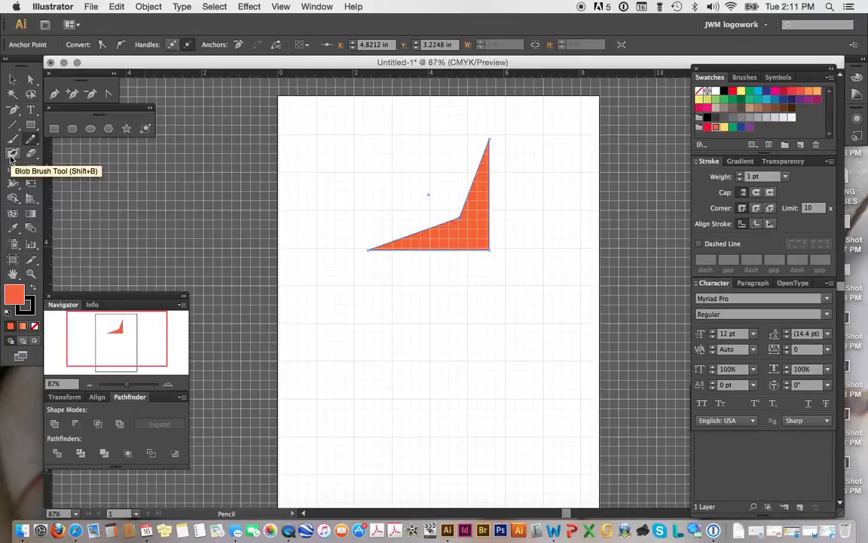
left_click(33, 158)
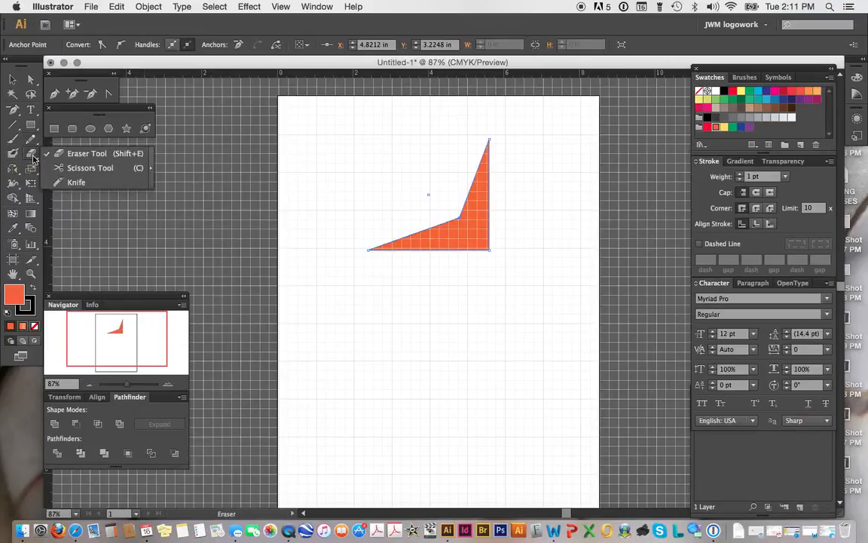
left_click(91, 167)
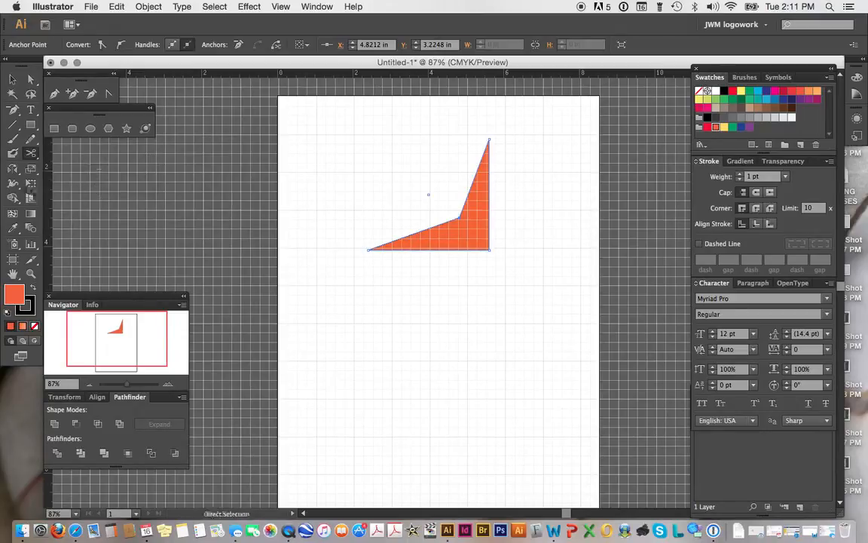
left_click(11, 172)
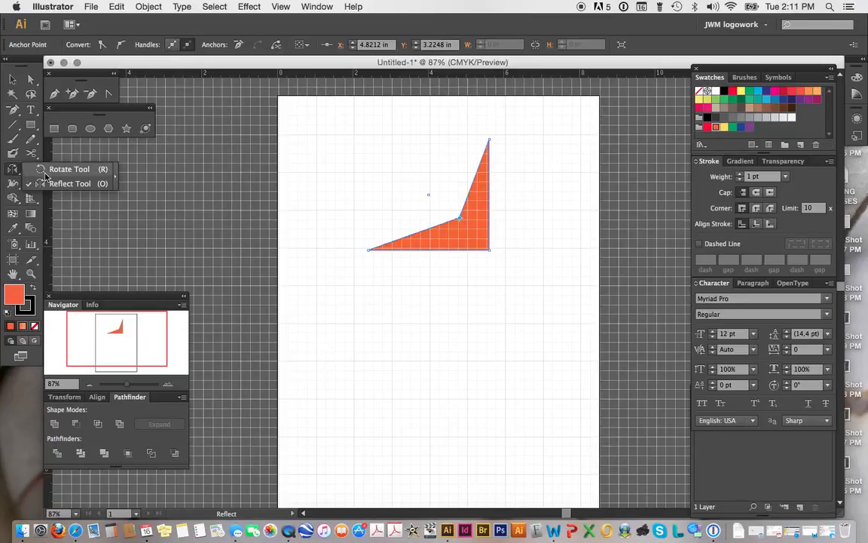
left_click(100, 146)
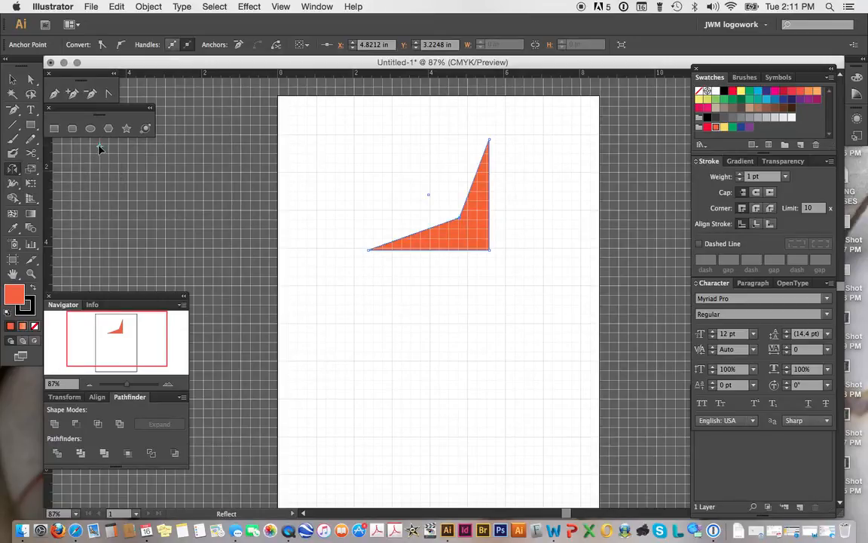
Step: Review the Scale, Width and Free Transform tool groups, ending on the Free Transform tool
left_click(32, 171)
left_click(33, 172)
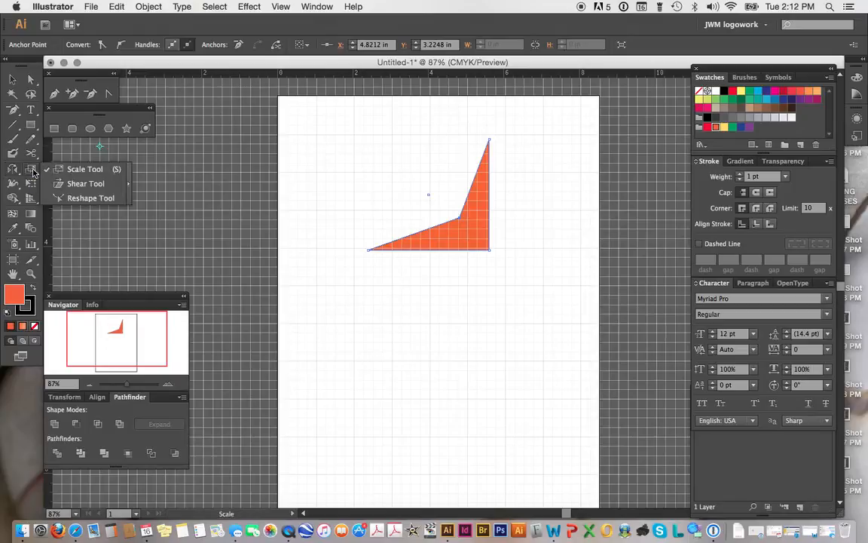
left_click(85, 199)
left_click(18, 186)
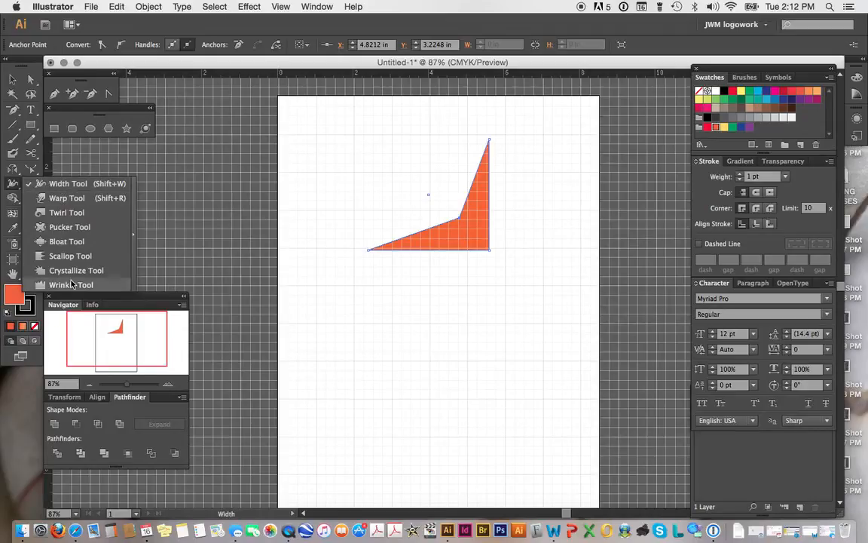
left_click(31, 185)
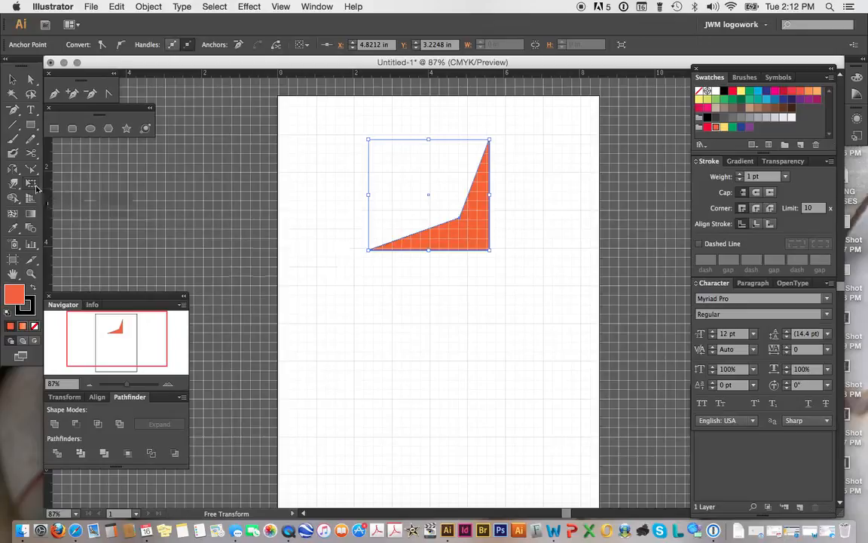
Step: Switch to the Artboard tool to show the artboard's bounds
left_click(32, 80)
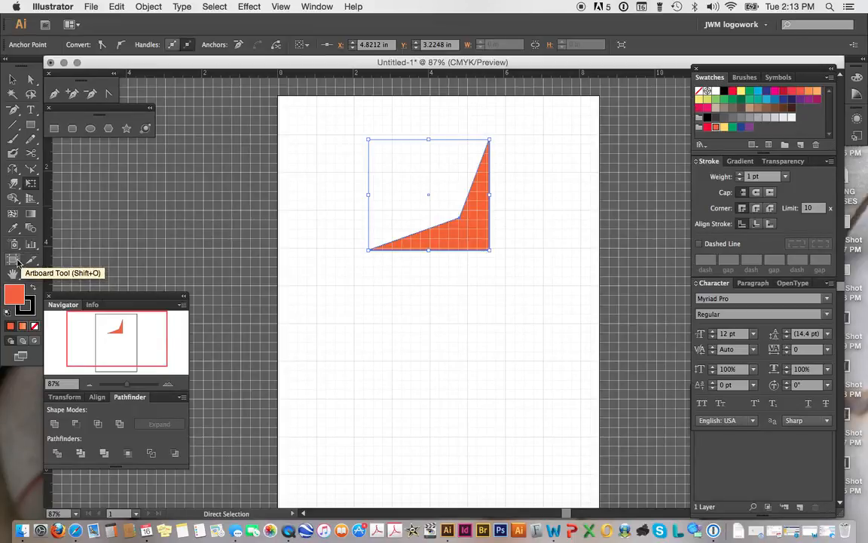
left_click(12, 260)
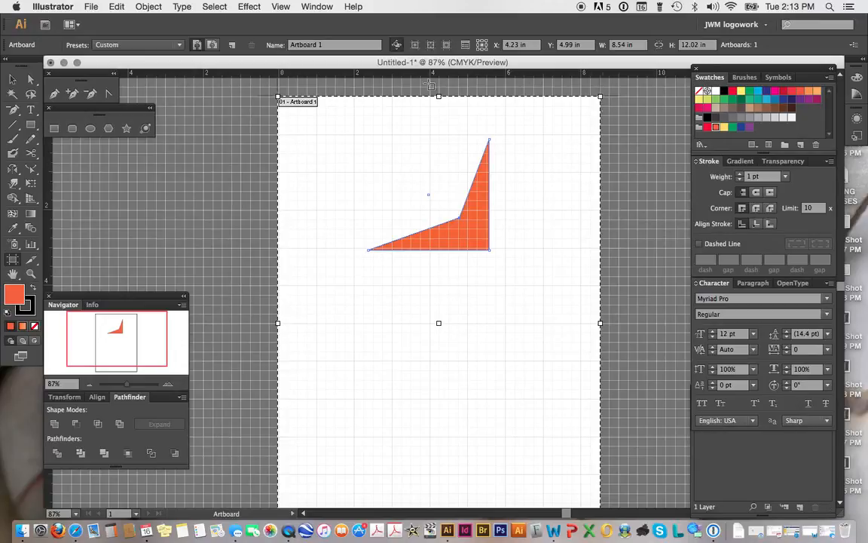
left_click(13, 260)
Step: Try the Navigator panel's zoom controls to zoom the view in and out
left_click(167, 386)
left_click(167, 386)
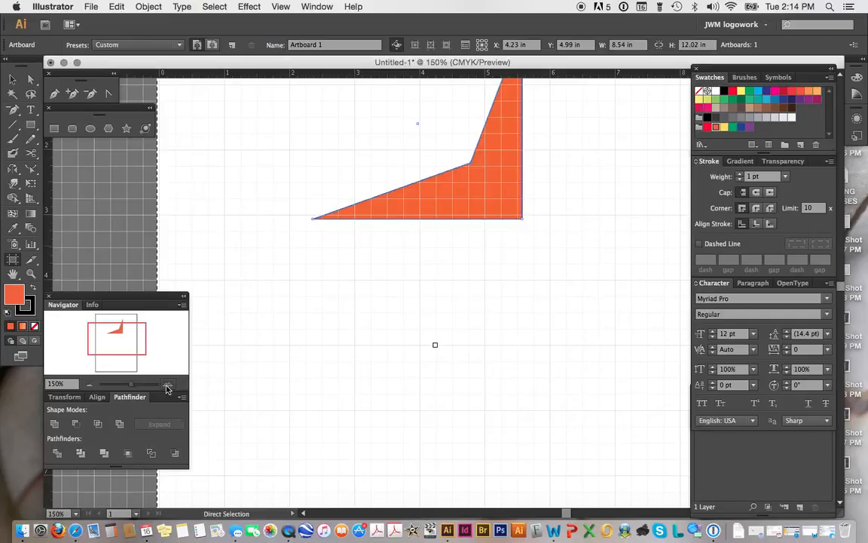
left_click(167, 386)
left_click(89, 385)
left_click(89, 385)
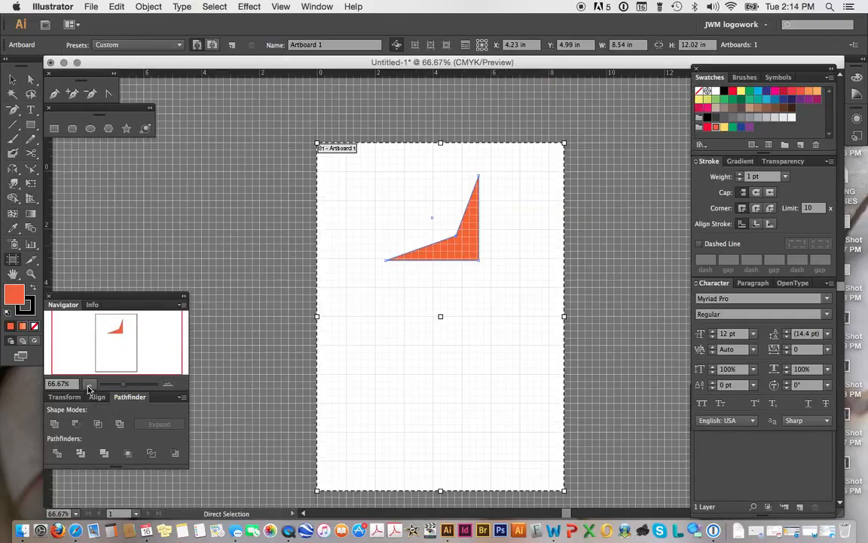
left_click(165, 385)
left_click(166, 385)
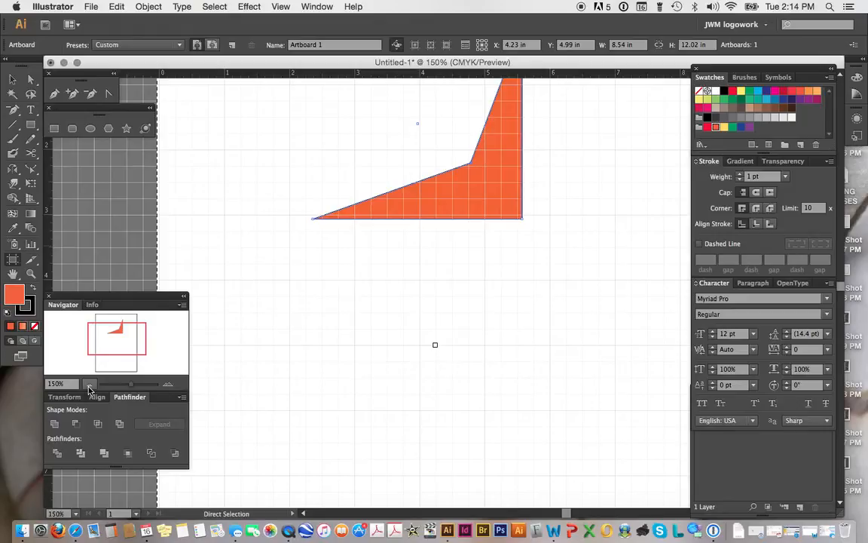
Step: Apply the Pathfinder Crop operation to the shape, then undo it
left_click(120, 455)
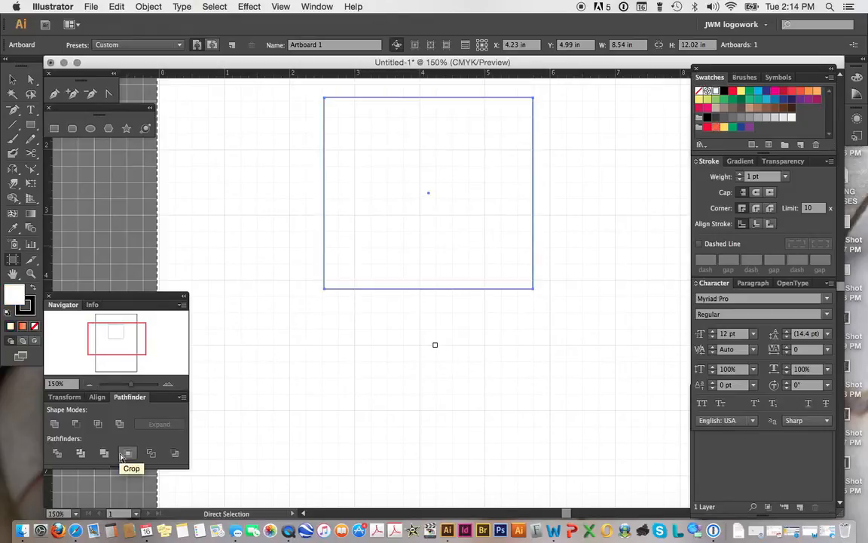
key("super+z")
key("super+z")
key("super+z")
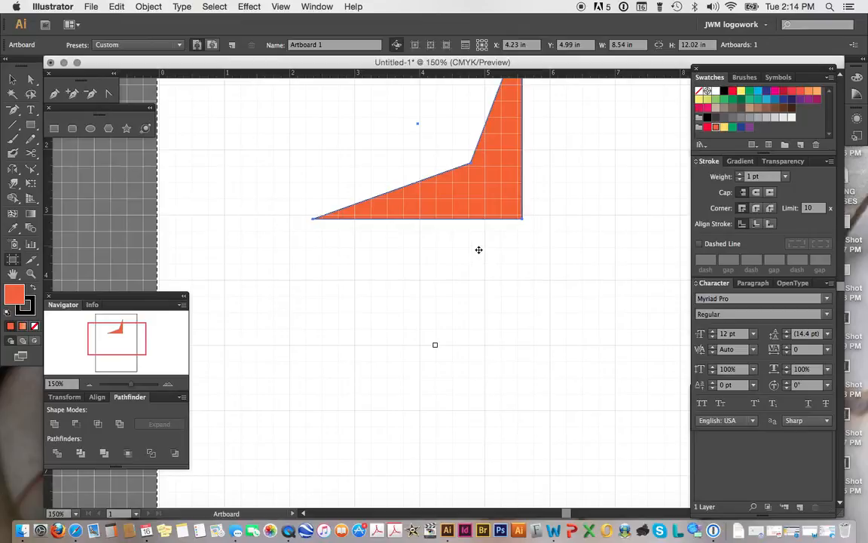
left_click(119, 8)
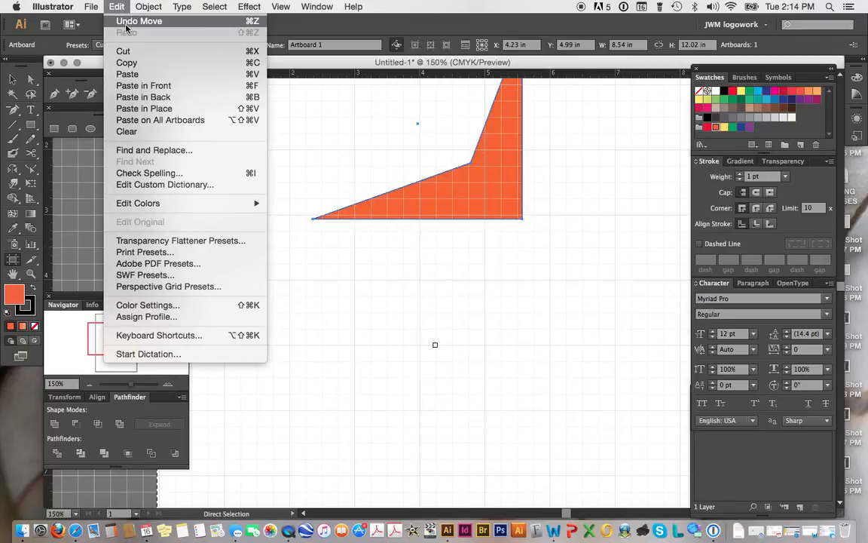
left_click(339, 165)
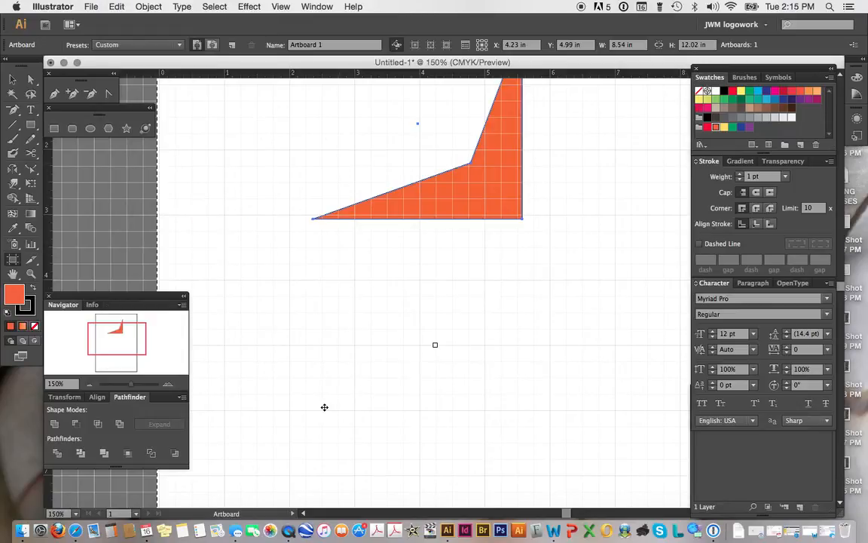
Step: Review the Info, Align and Transform panels grouped with the Navigator and Pathfinder
scroll(385, 303, "up", 5)
scroll(385, 303, "right", 1)
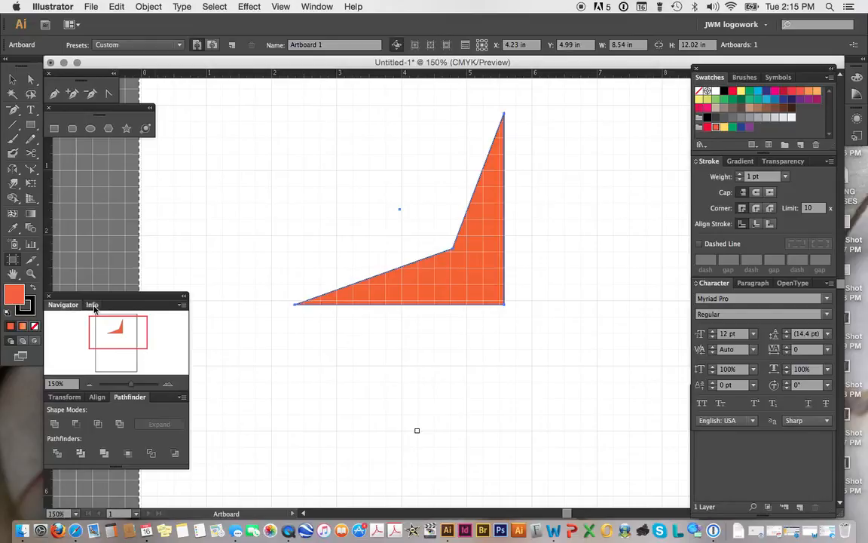
left_click(92, 304)
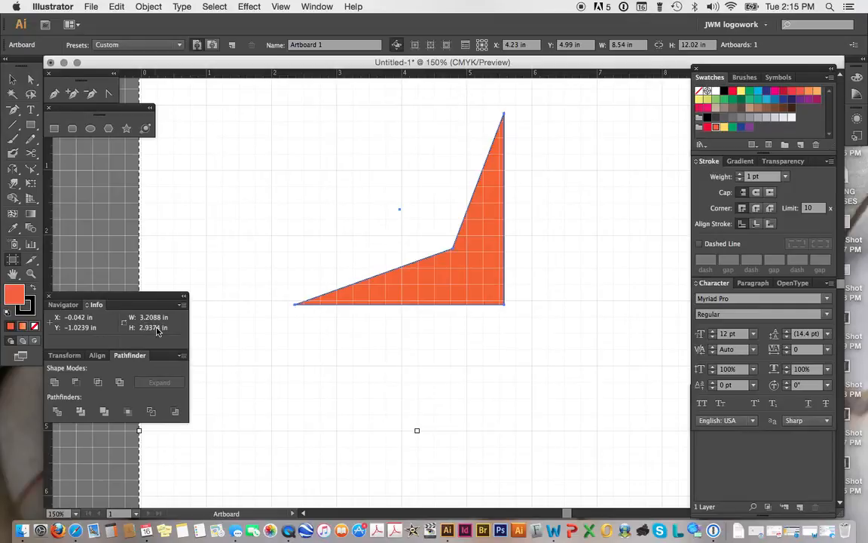
left_click(64, 305)
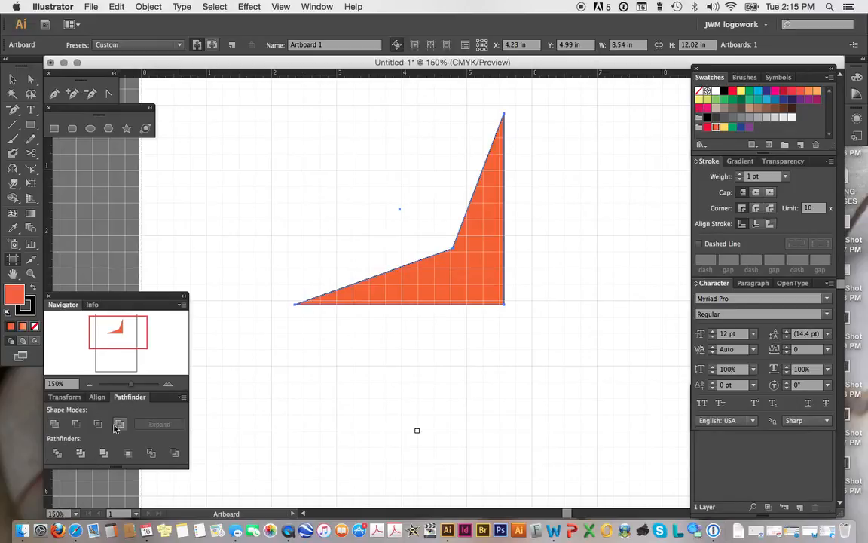
left_click(100, 397)
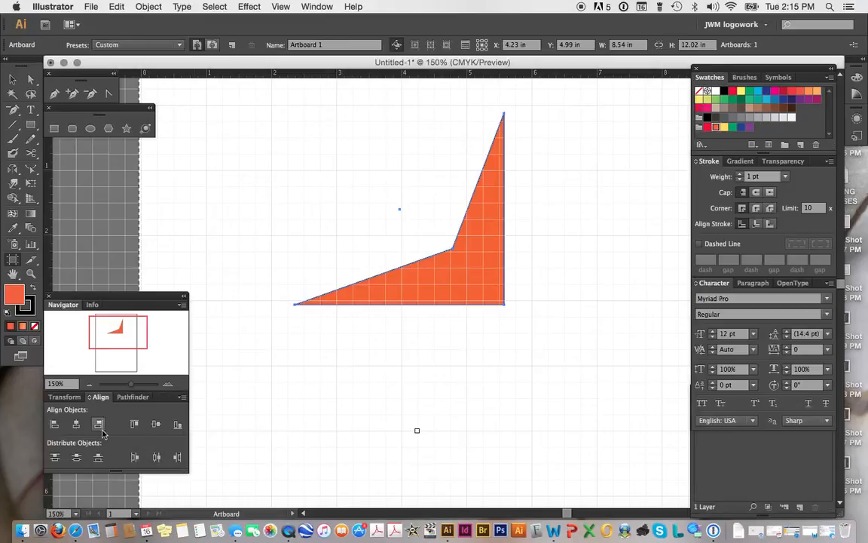
left_click(64, 397)
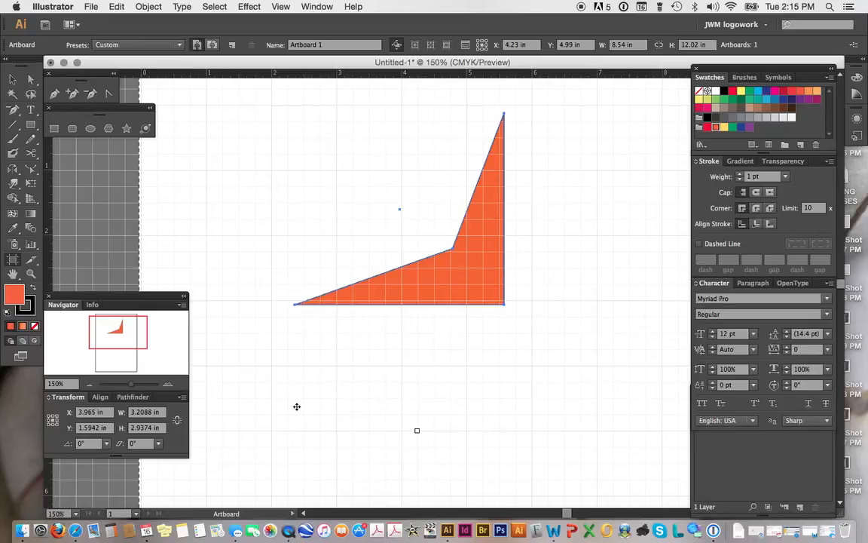
left_click(130, 396)
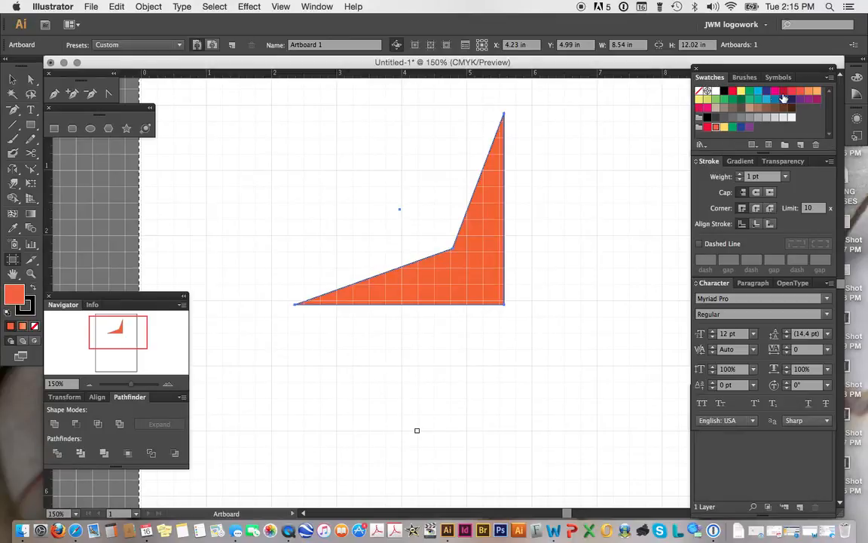
Step: Browse the Brushes, Symbols, Swatches, Gradient and Transparency panels
left_click(744, 77)
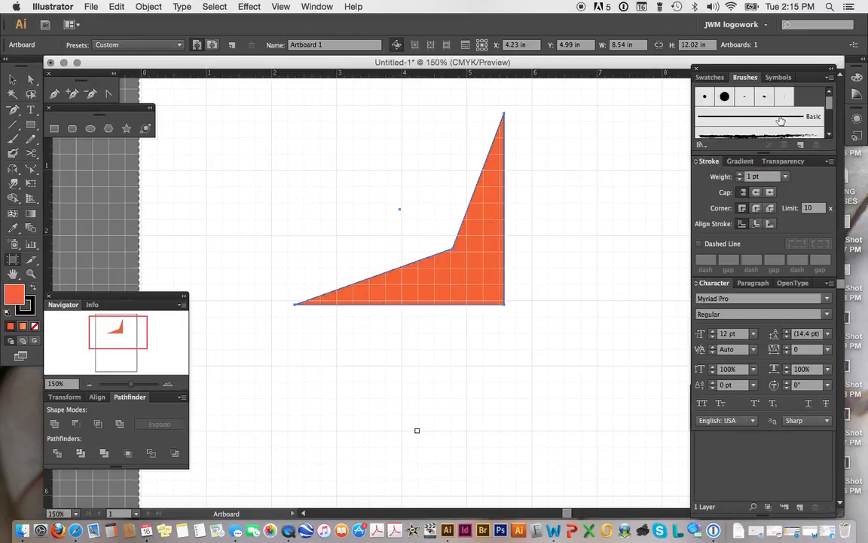
left_click(780, 77)
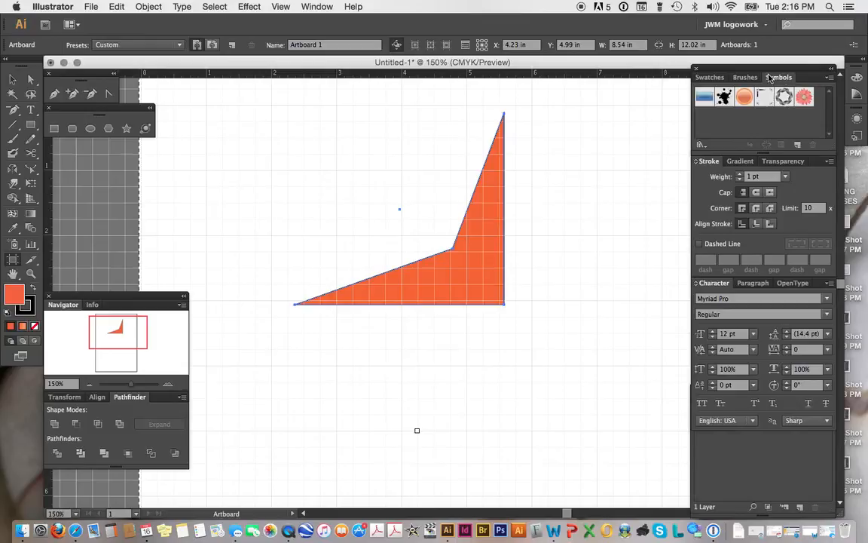
left_click(746, 79)
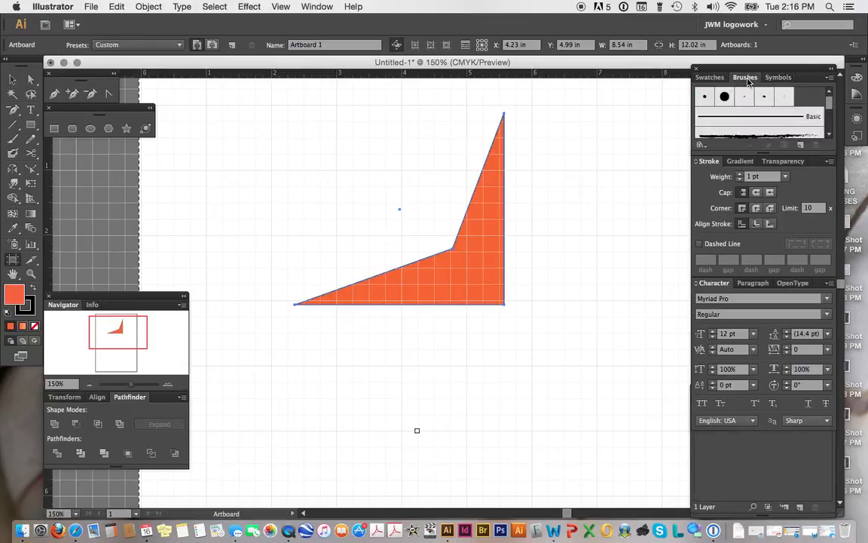
left_click(713, 78)
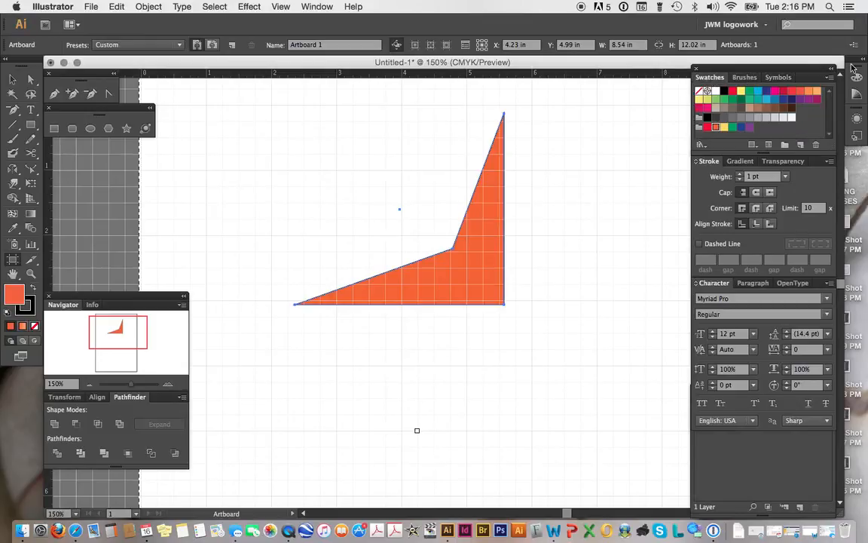
left_click(740, 160)
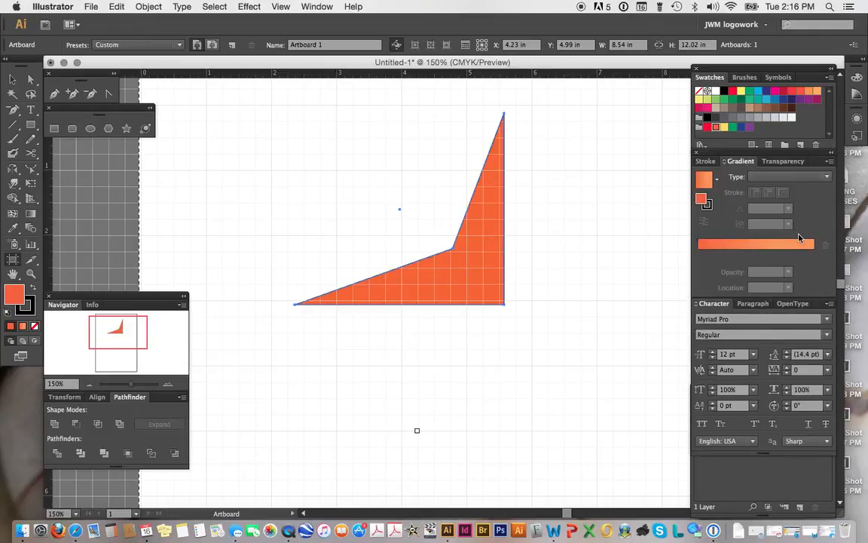
left_click(783, 161)
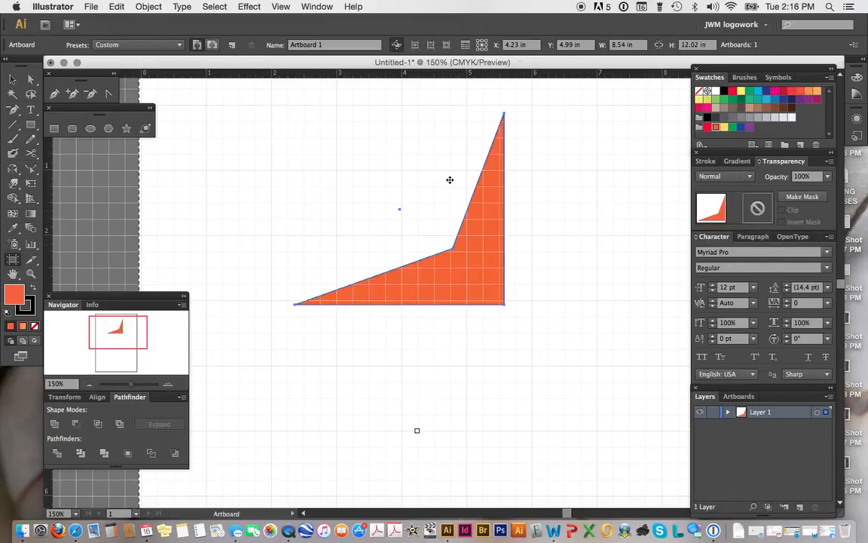
Step: Select the shape with the Selection tool and then deselect it
key("v")
left_click(451, 265)
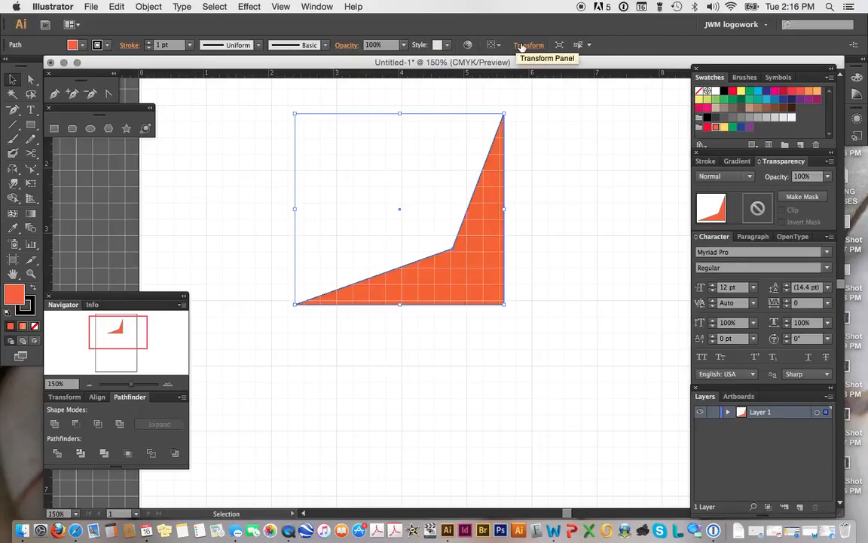
left_click(581, 229)
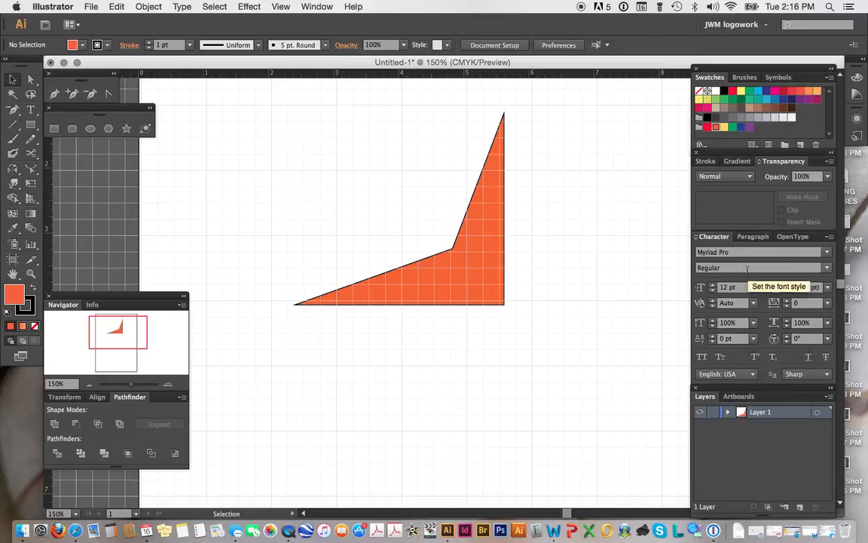
Step: Collapse and expand the Character panel and review its Paragraph and OpenType tabs
left_click(697, 238)
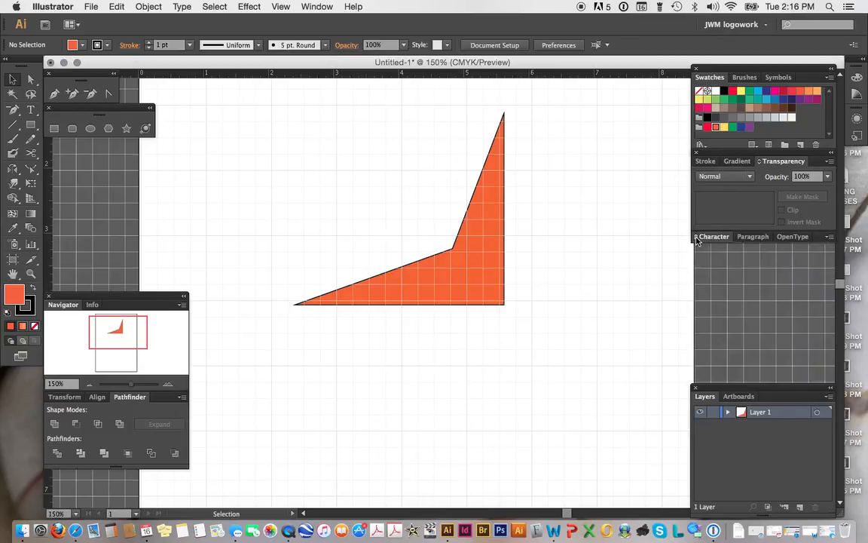
left_click(698, 238)
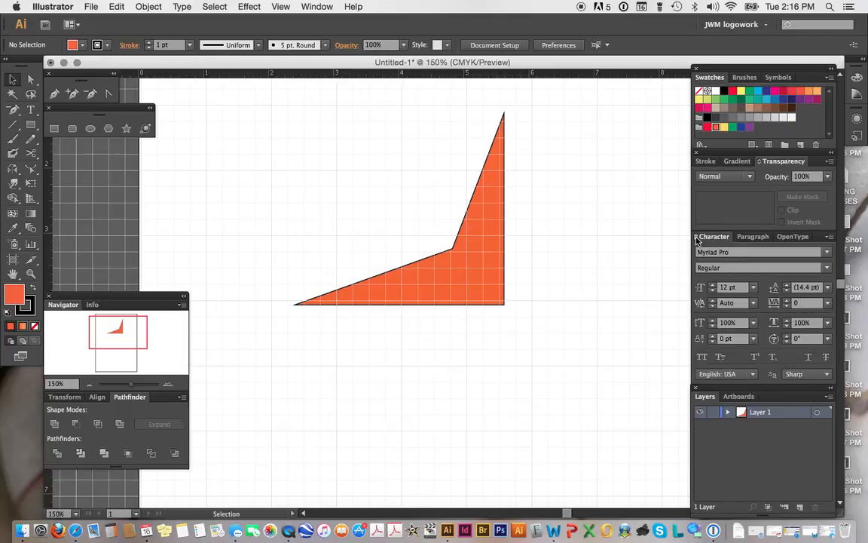
left_click(697, 239)
left_click(697, 239)
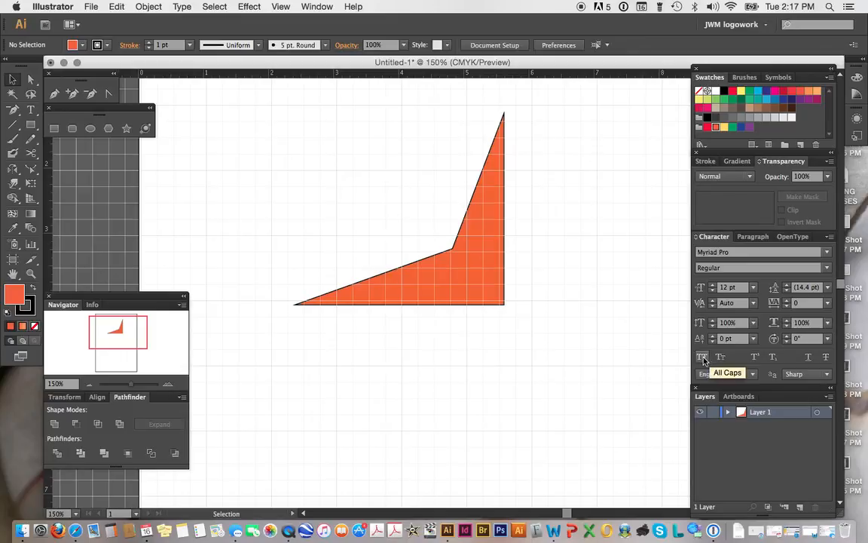
left_click(753, 237)
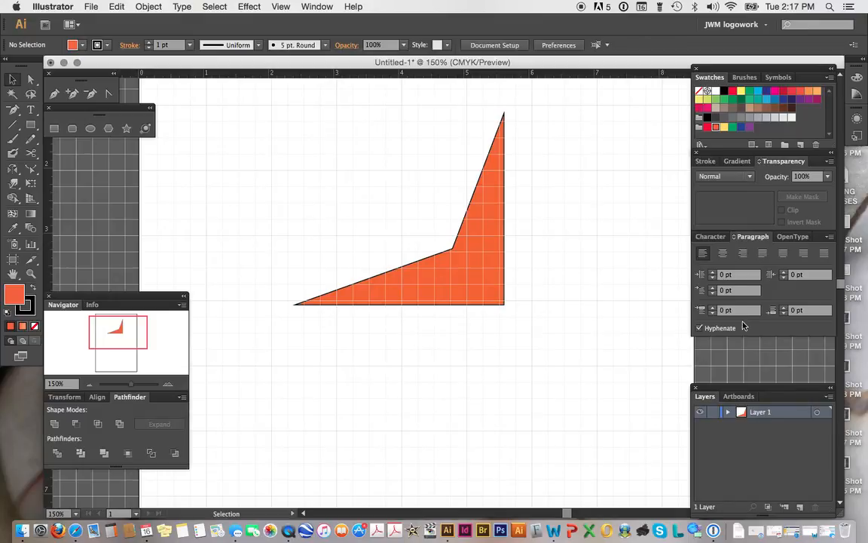
left_click(791, 237)
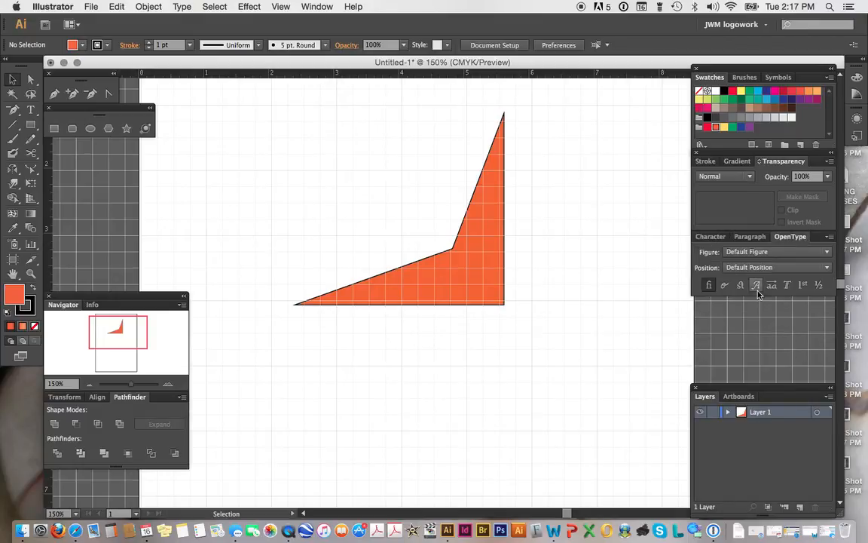
left_click(709, 238)
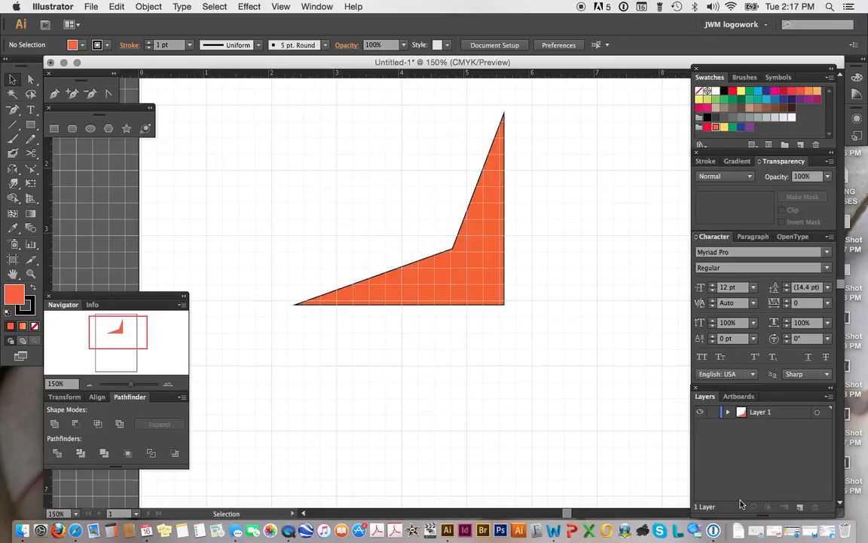
Step: Open the Artboards panel beside Layers to view the artboard list
left_click(740, 396)
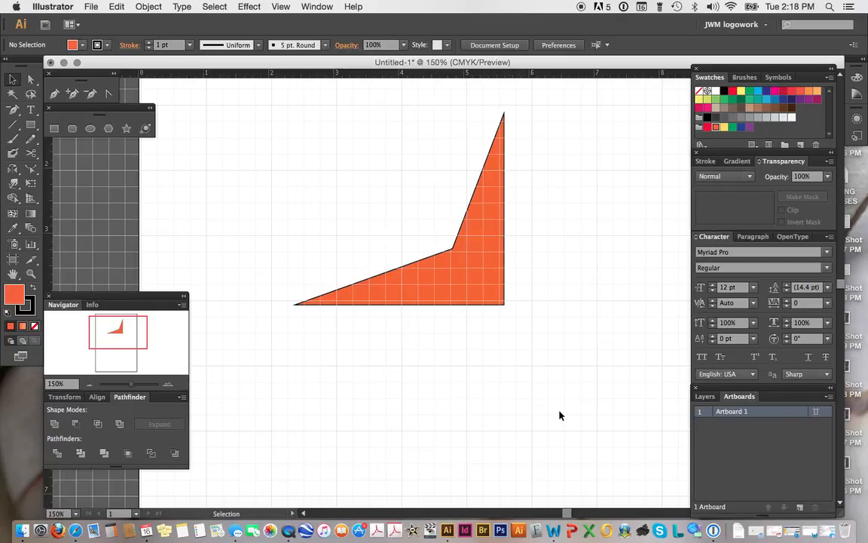
scroll(589, 412, "up", 5)
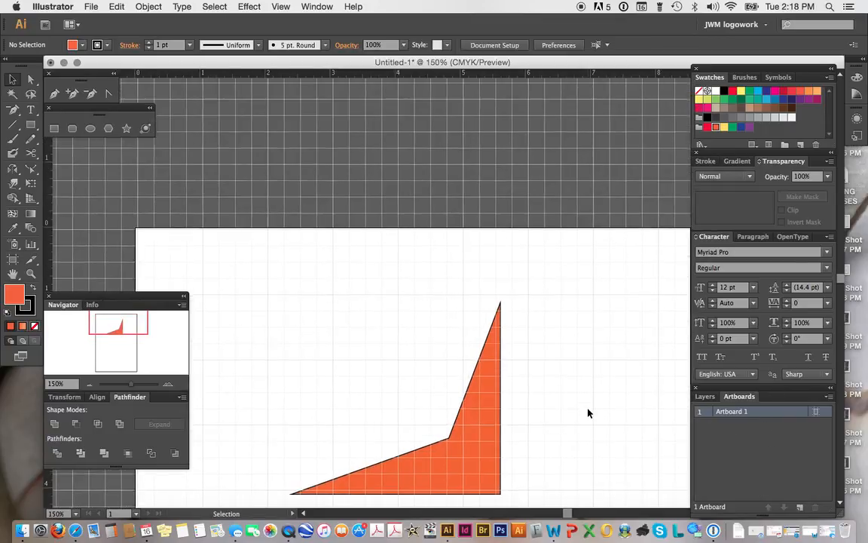
scroll(589, 412, "down", 3)
scroll(588, 412, "down", 1)
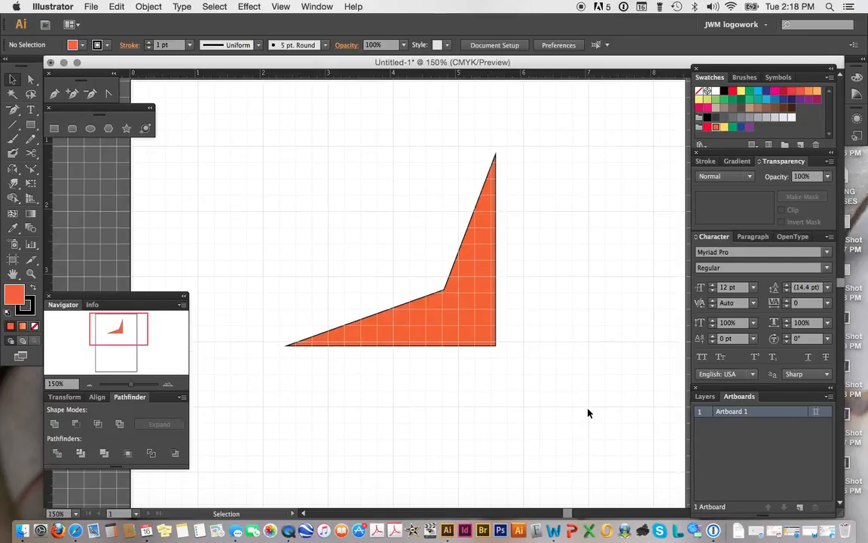